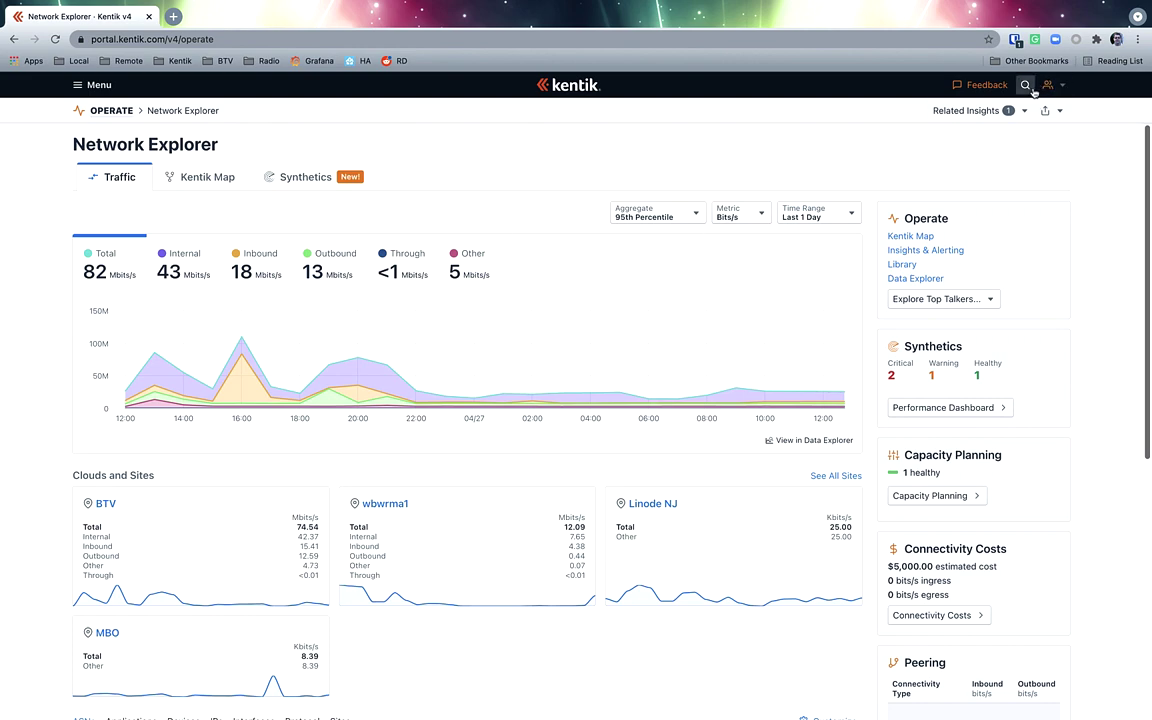
Search the portal for 8003 and open the traffic page of AS8003 (GRS-DOD,US).
scroll(1034, 91, "up", 5)
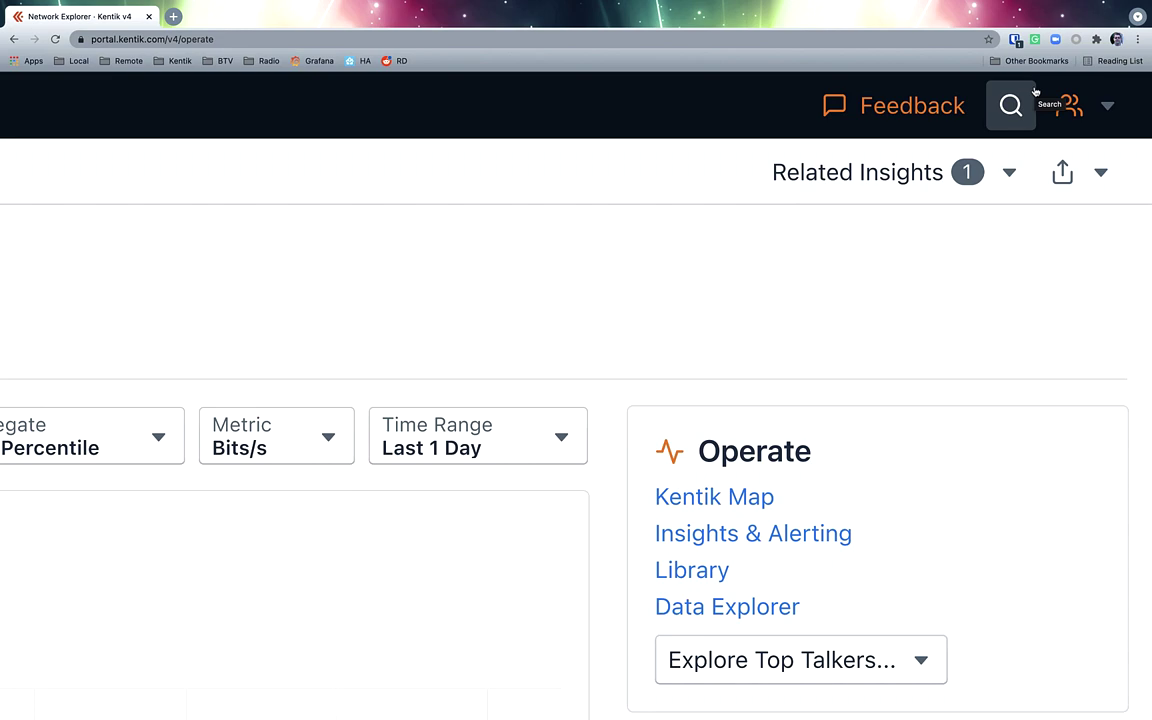
scroll(1034, 91, "down", 5)
left_click(1025, 88)
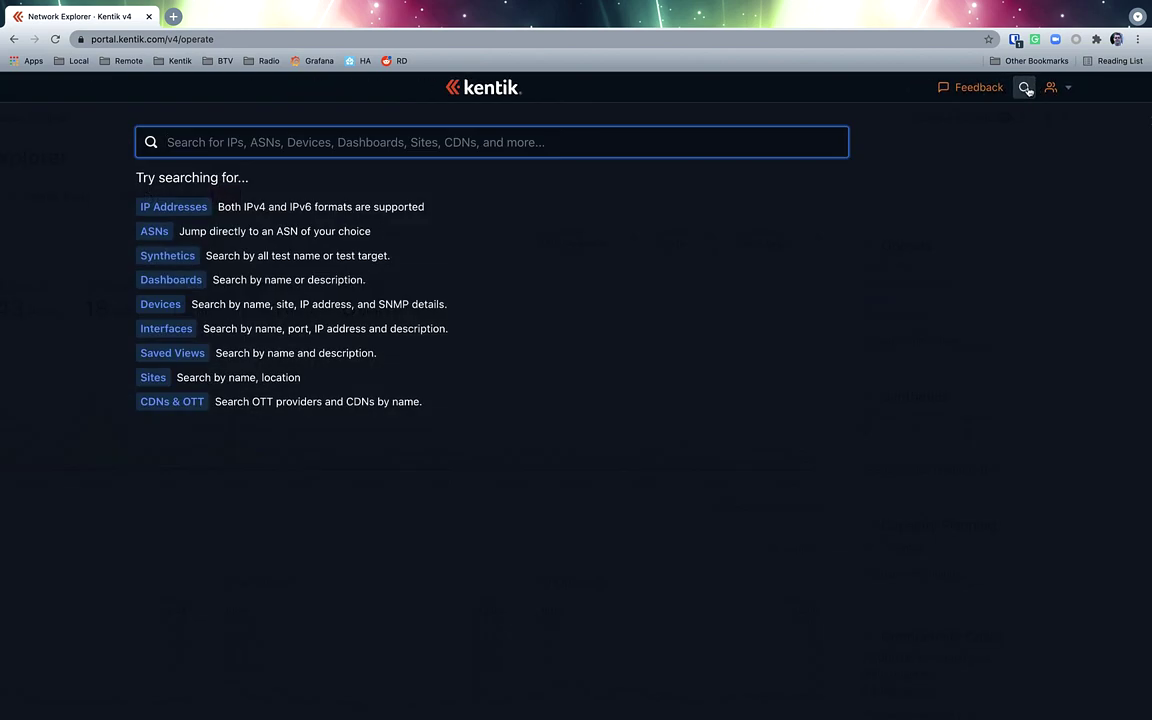
type("8003")
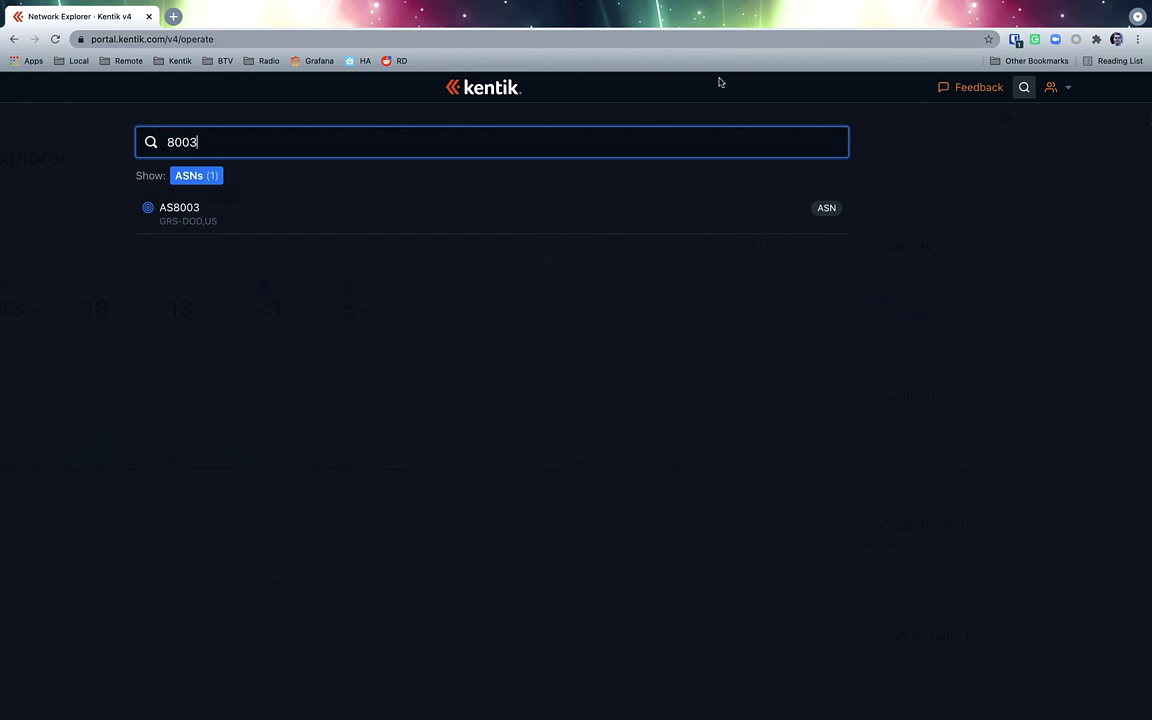
left_click(181, 220)
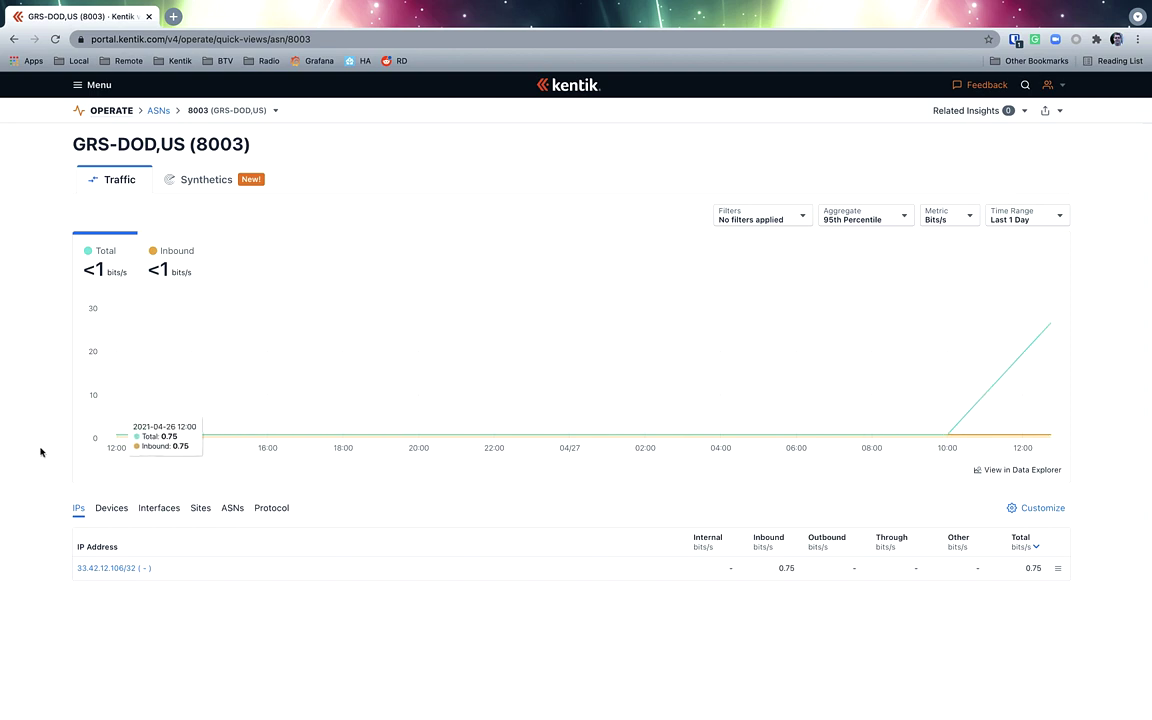
Review the AS8003 traffic breakdowns by device, interface, ASN and protocol, and check which other breakdowns can be shown.
scroll(47, 582, "up", 5)
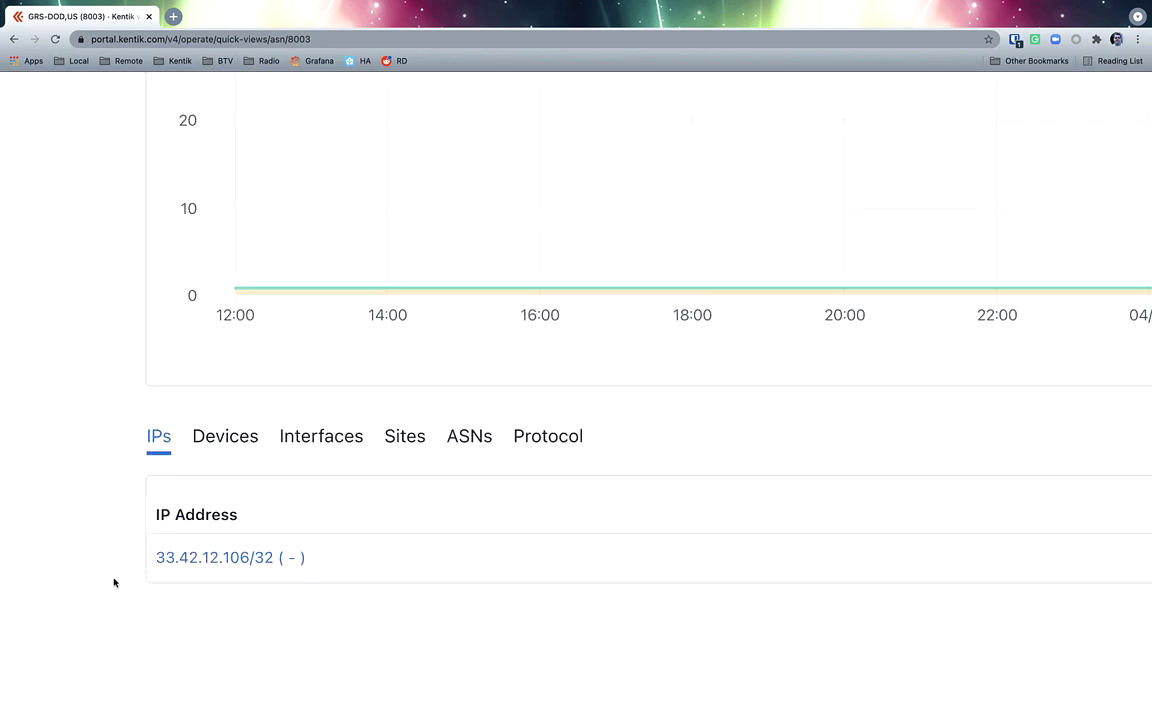
left_click(231, 443)
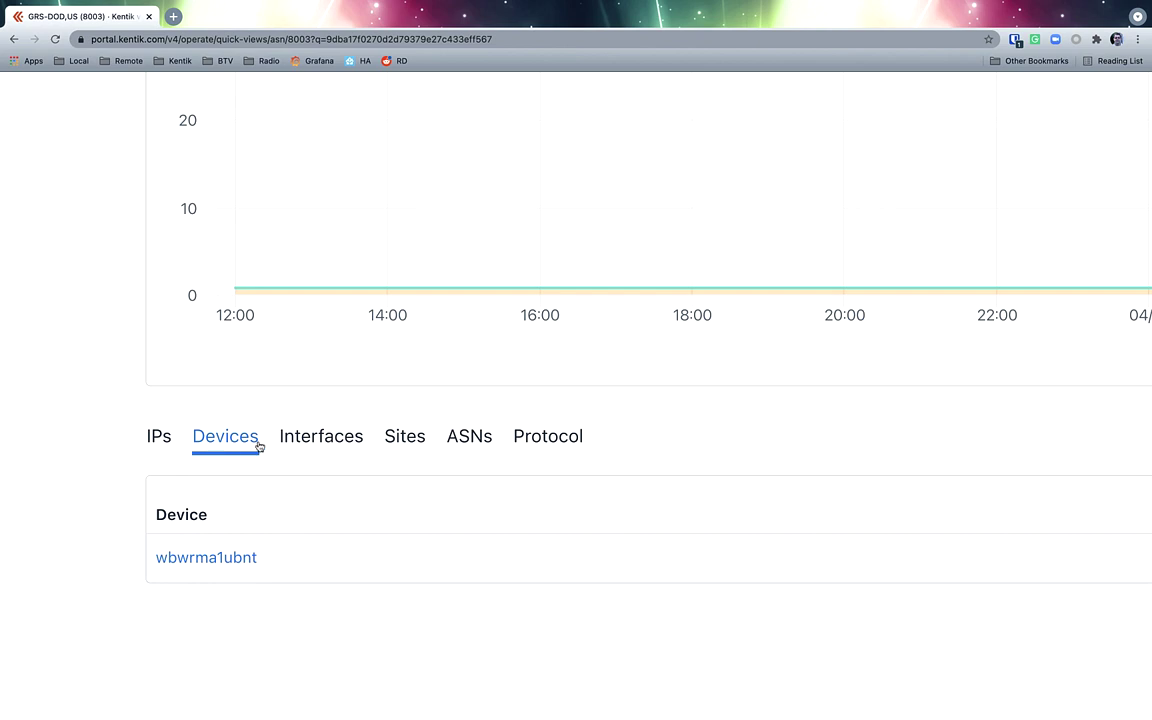
left_click(345, 446)
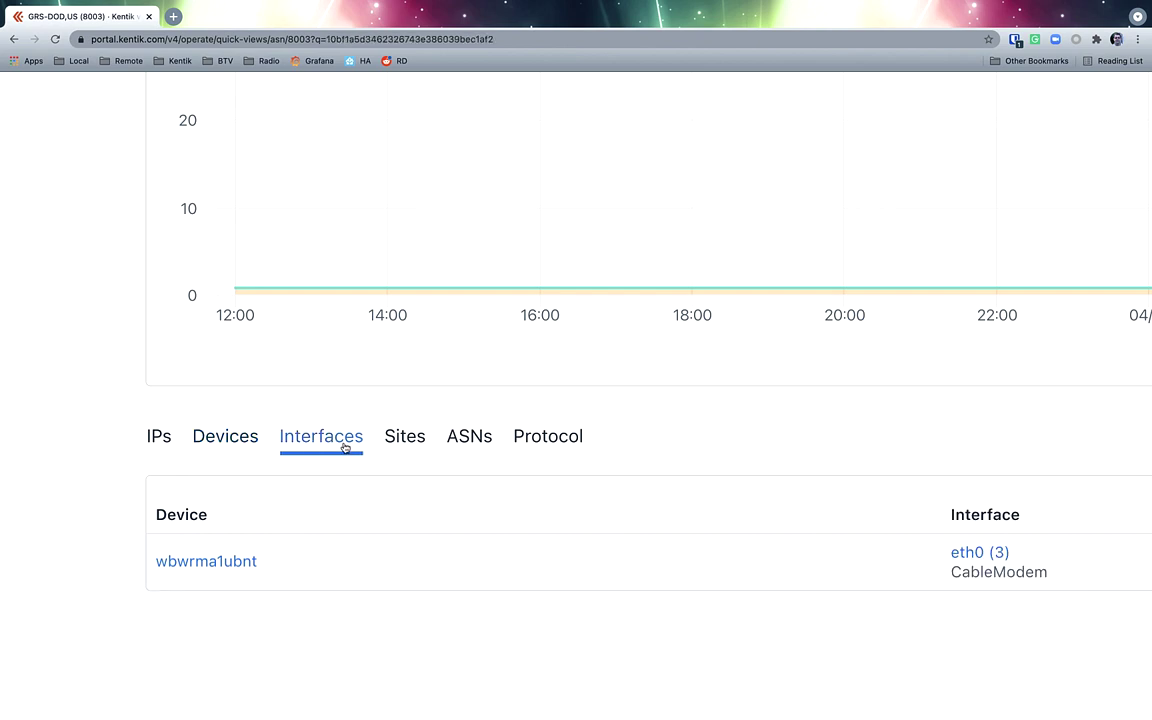
left_click(477, 445)
left_click(558, 437)
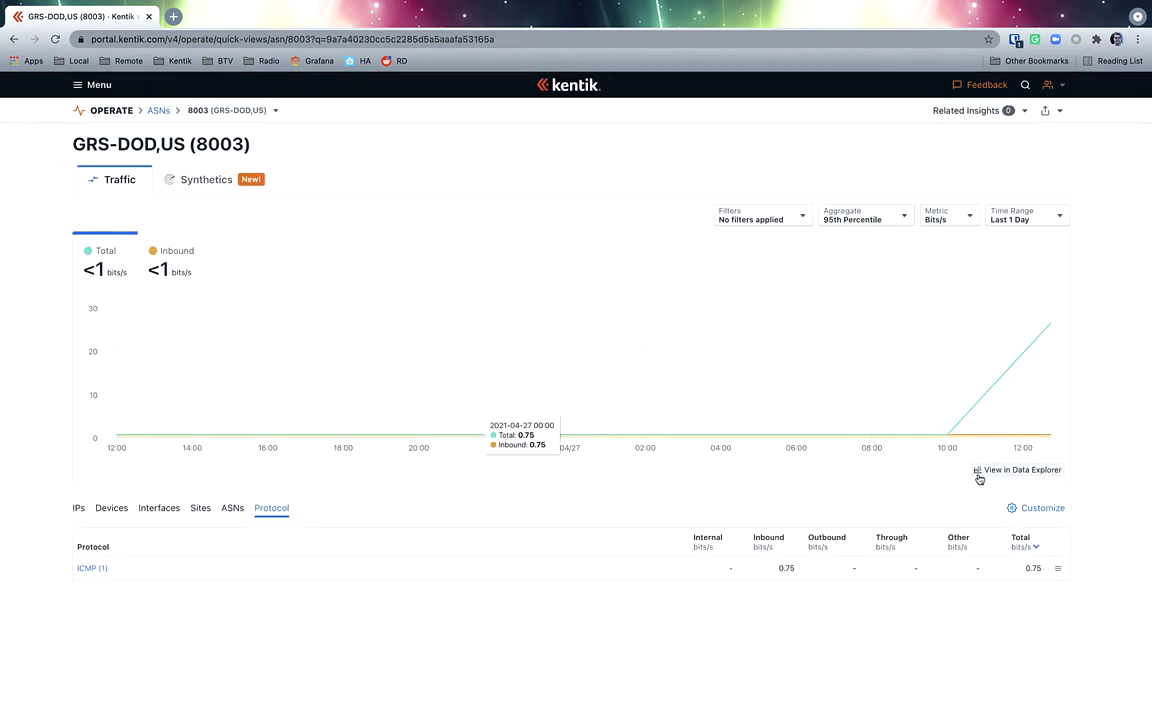
left_click(1038, 509)
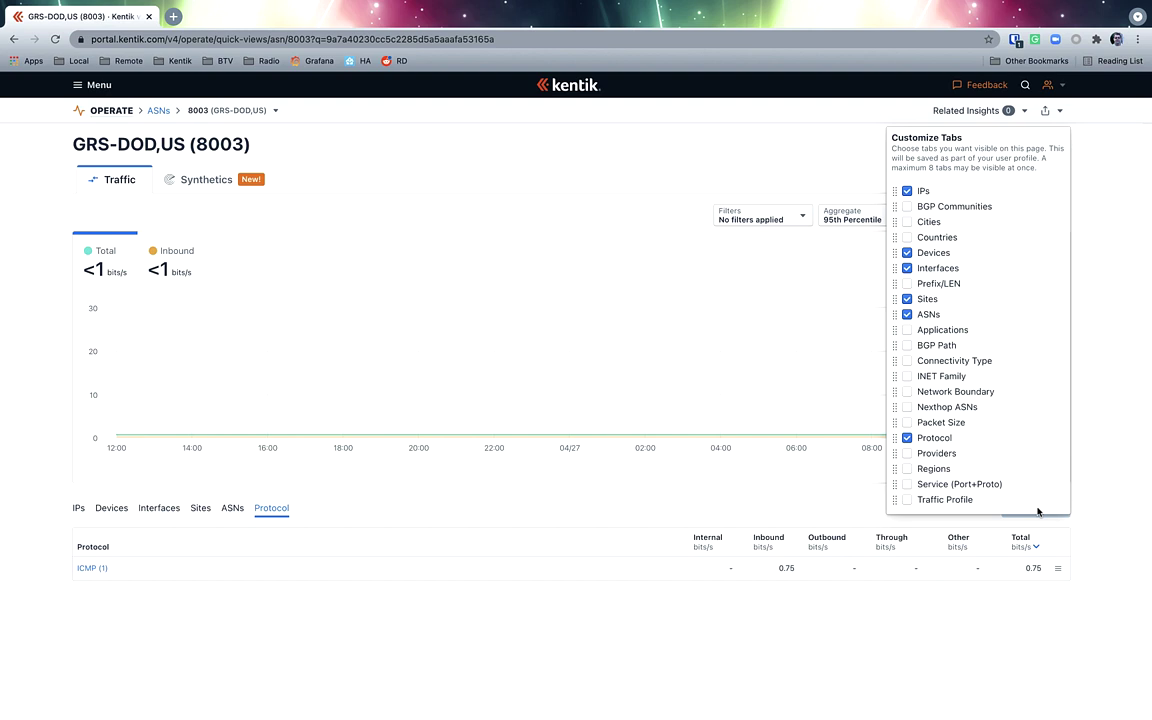
left_click(823, 501)
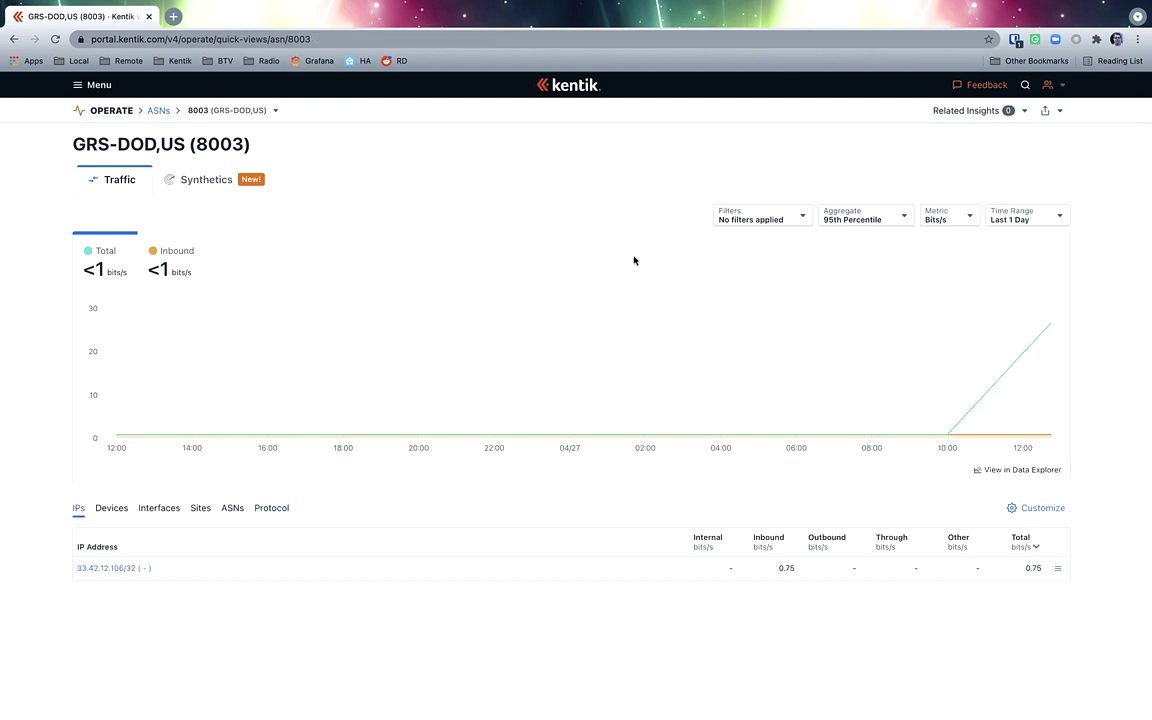
Open Data Explorer from the home page and group the query by Source IP/CIDR, Destination IP/CIDR, Protocol and Destination AS Number.
left_click(576, 86)
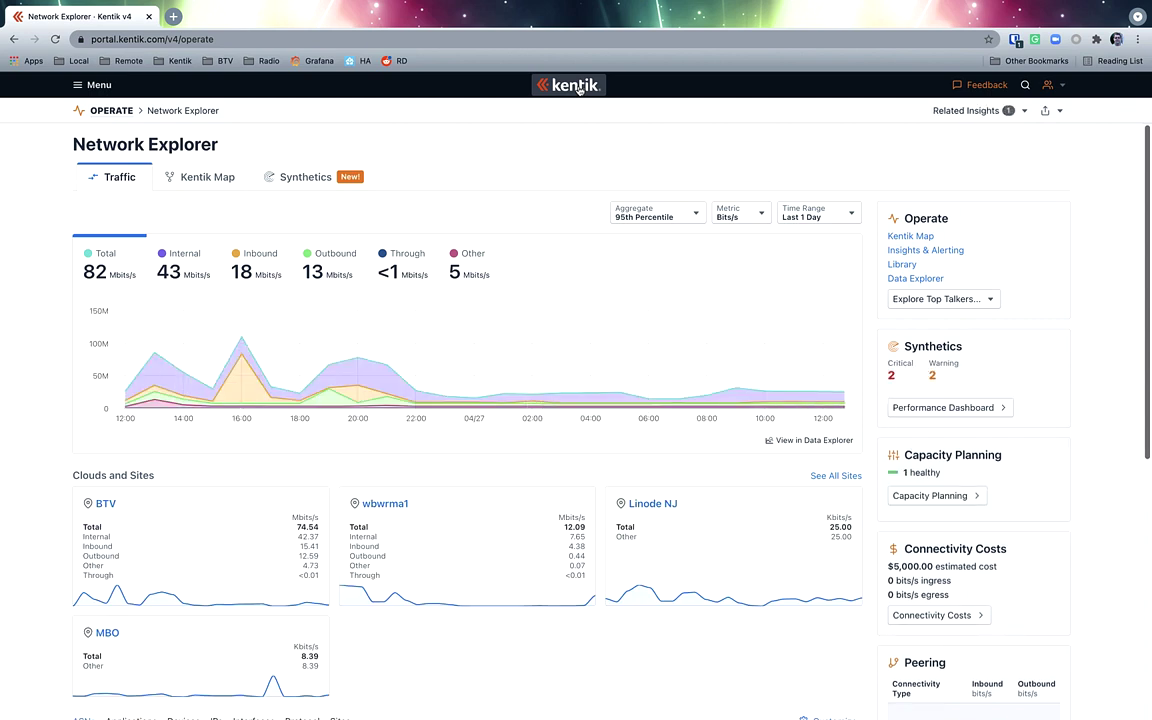
left_click(916, 280)
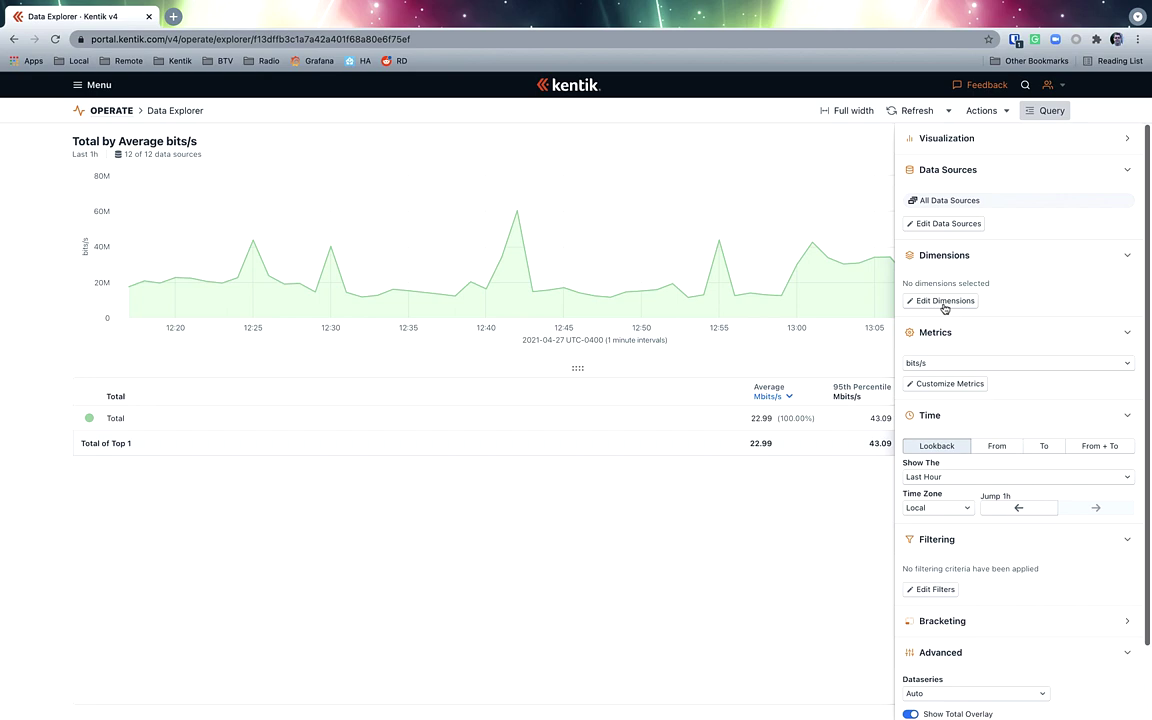
left_click(943, 301)
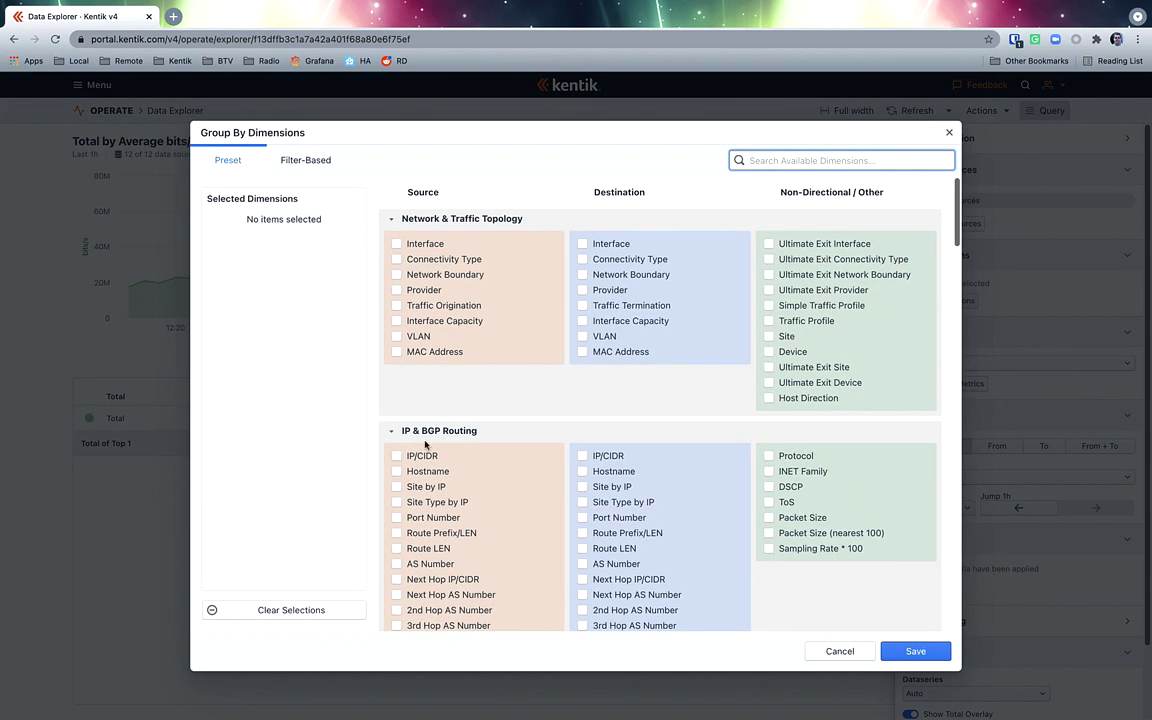
left_click(421, 456)
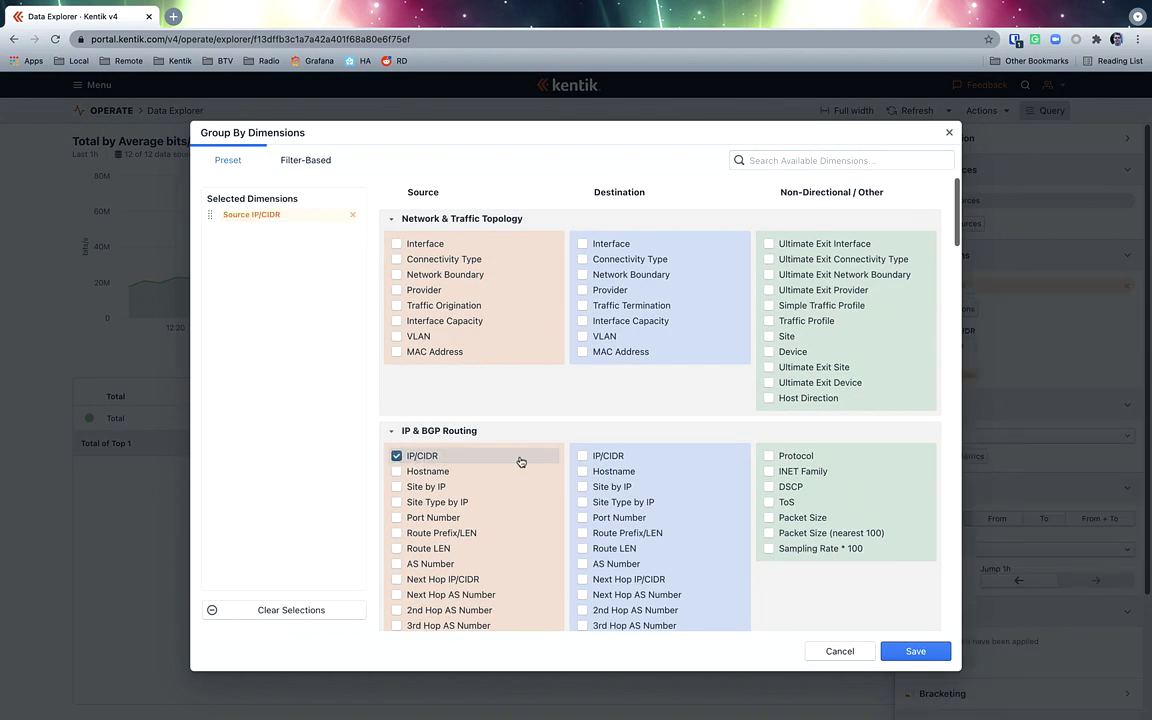
left_click(606, 456)
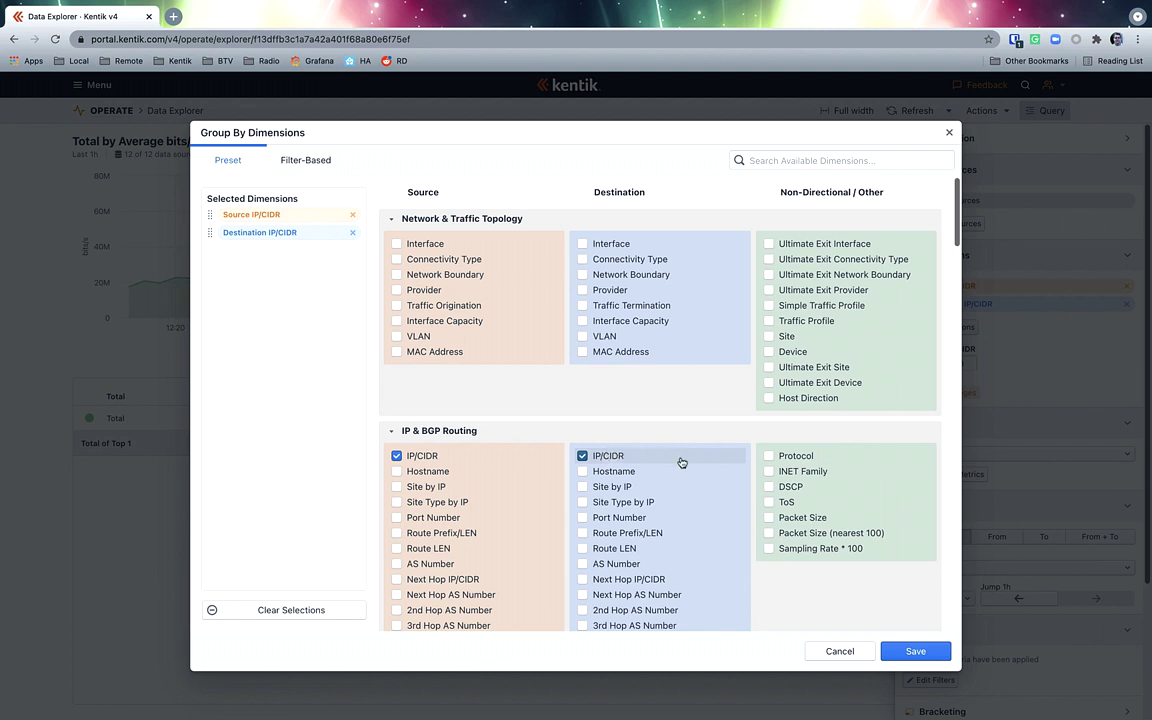
left_click(772, 456)
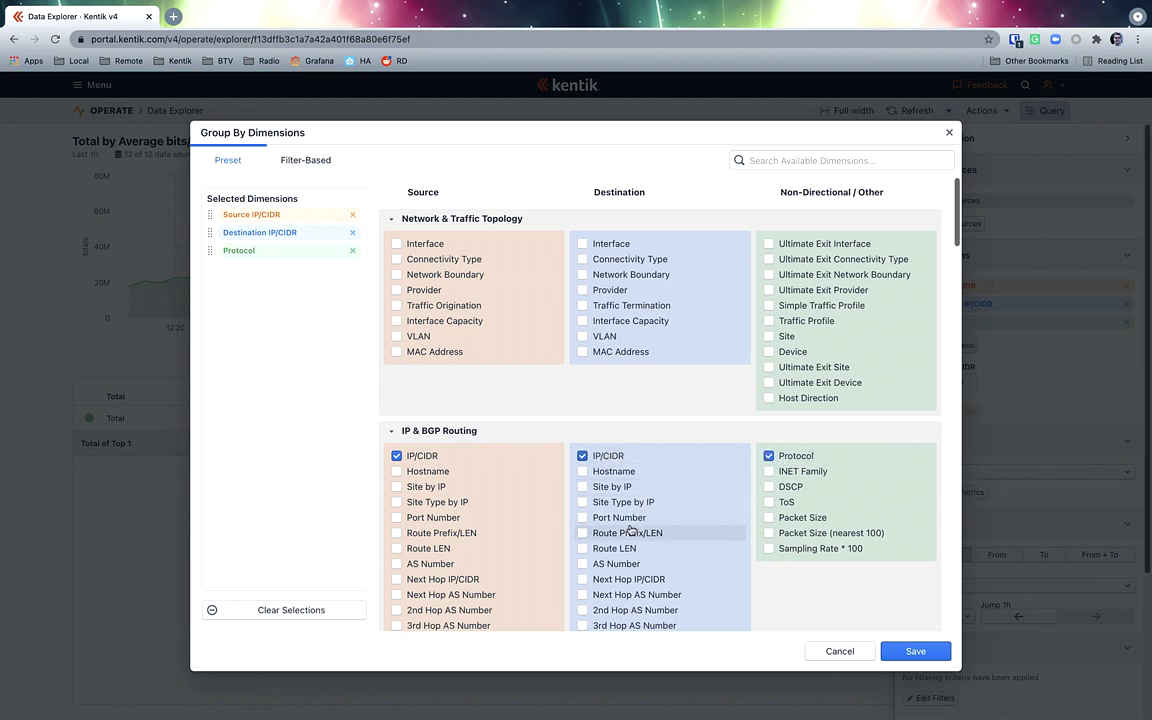
left_click(581, 566)
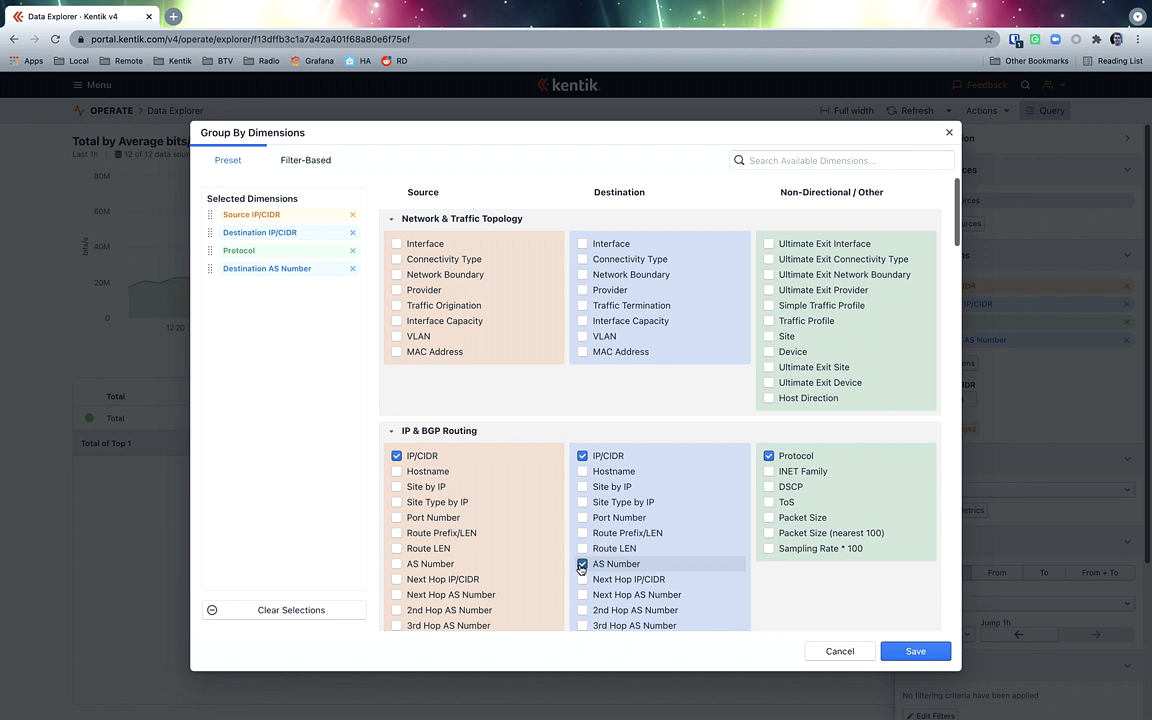
left_click(915, 651)
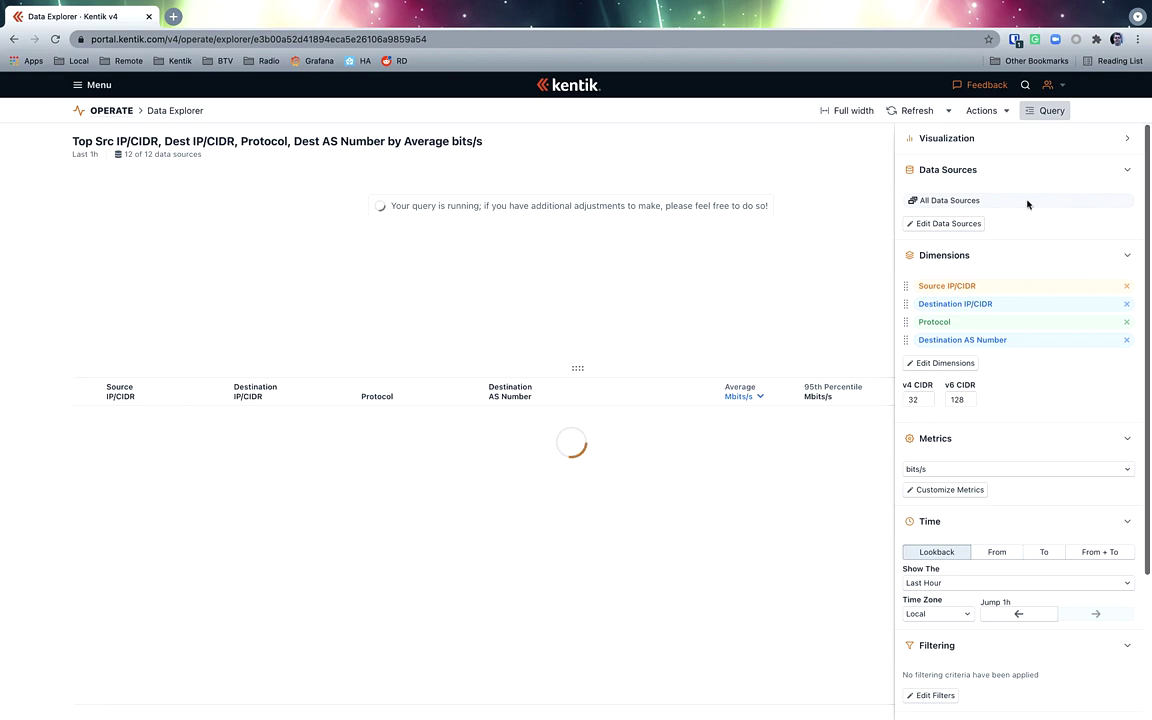
Apply an ad hoc filter that includes only traffic whose Destination AS Number equals 8003.
scroll(1027, 204, "down", 4)
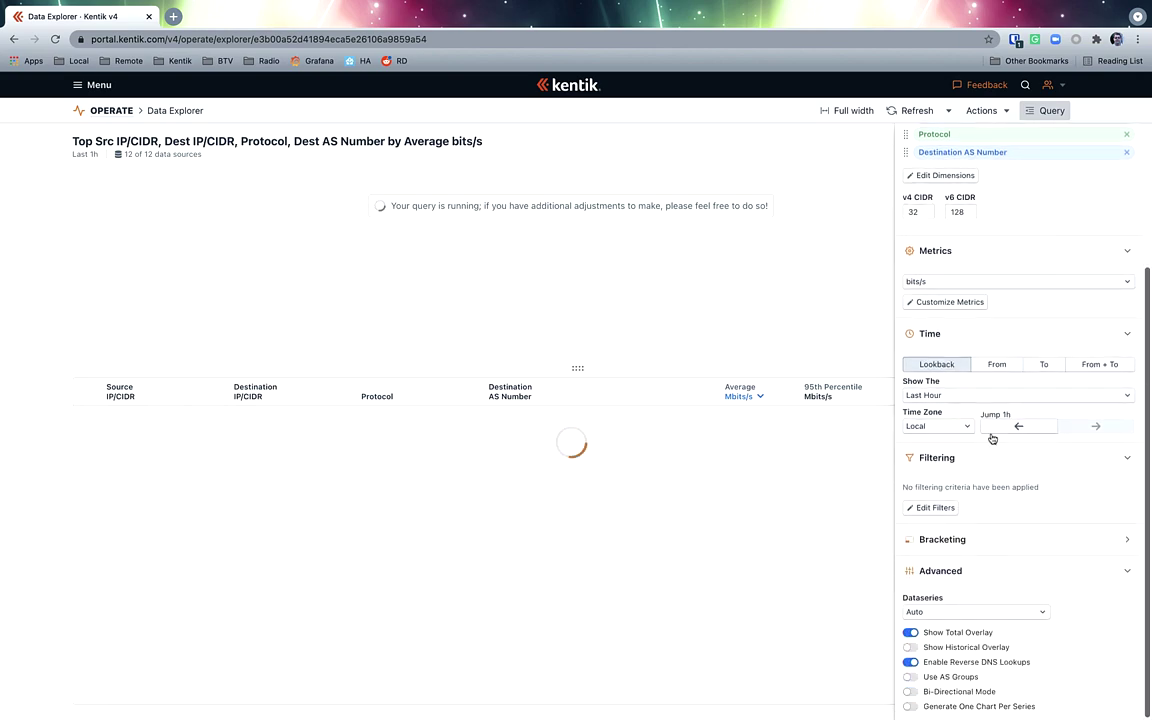
left_click(932, 508)
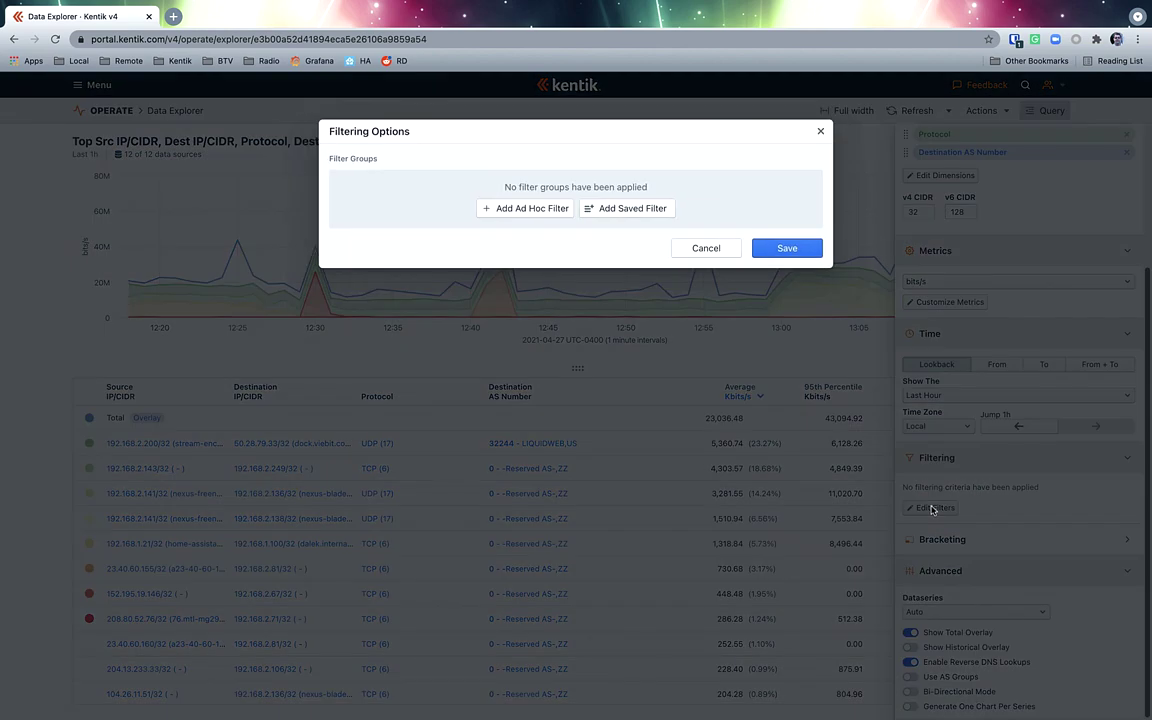
left_click(519, 209)
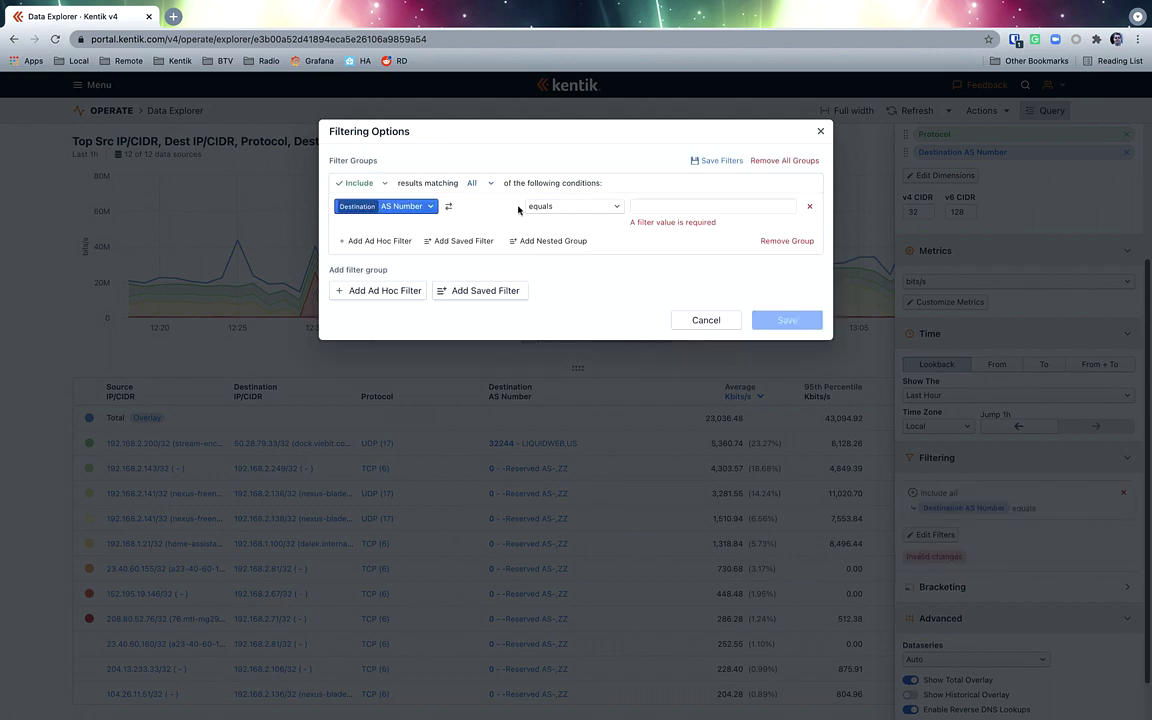
left_click(669, 205)
type("8003")
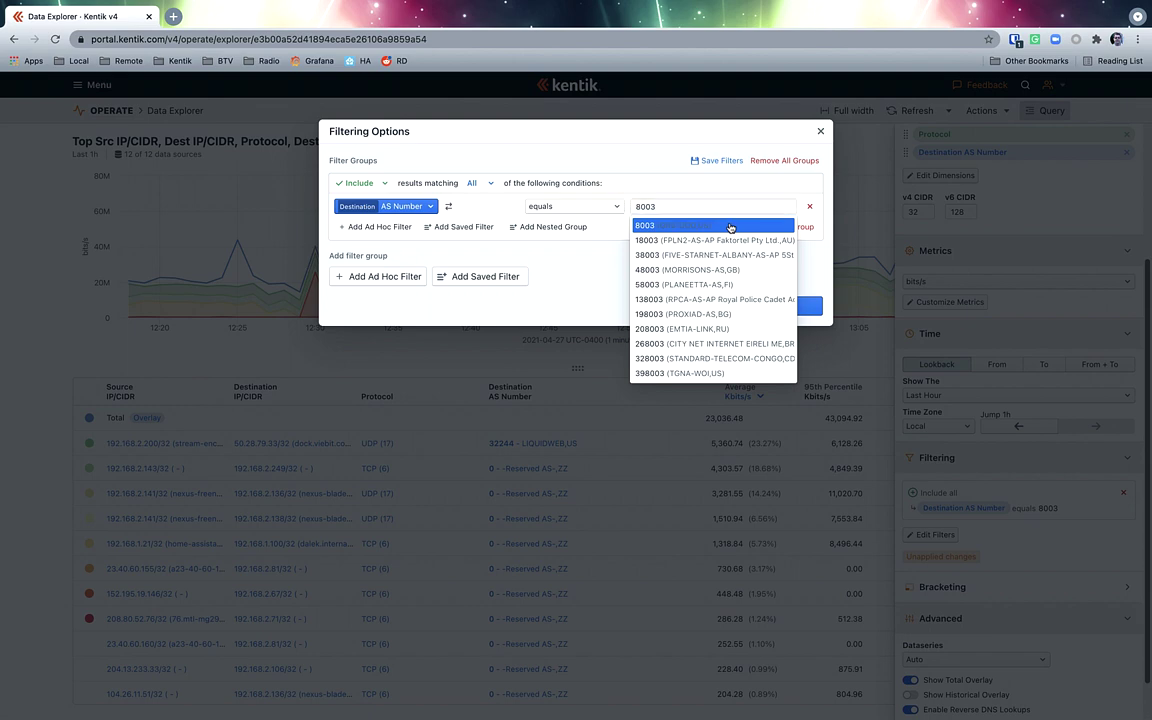
left_click(743, 228)
left_click(816, 304)
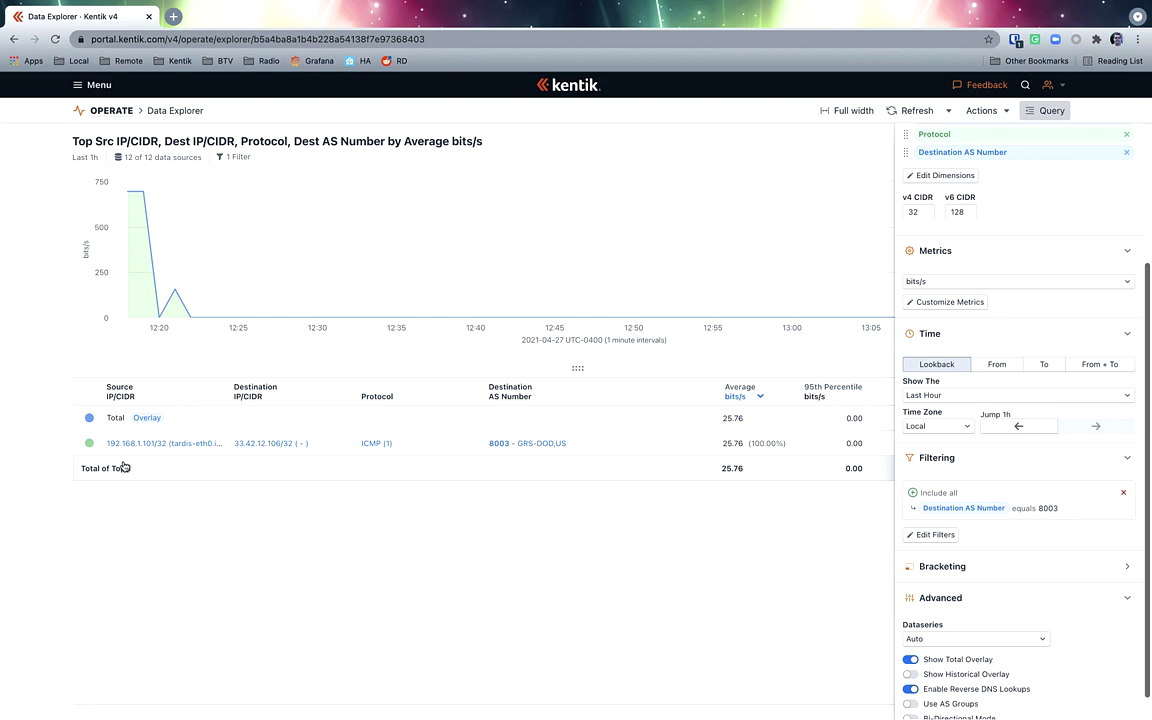
Examine the source, destination, protocol and AS number of the traffic in the filtered results table.
scroll(136, 441, "up", 5)
scroll(138, 440, "down", 2)
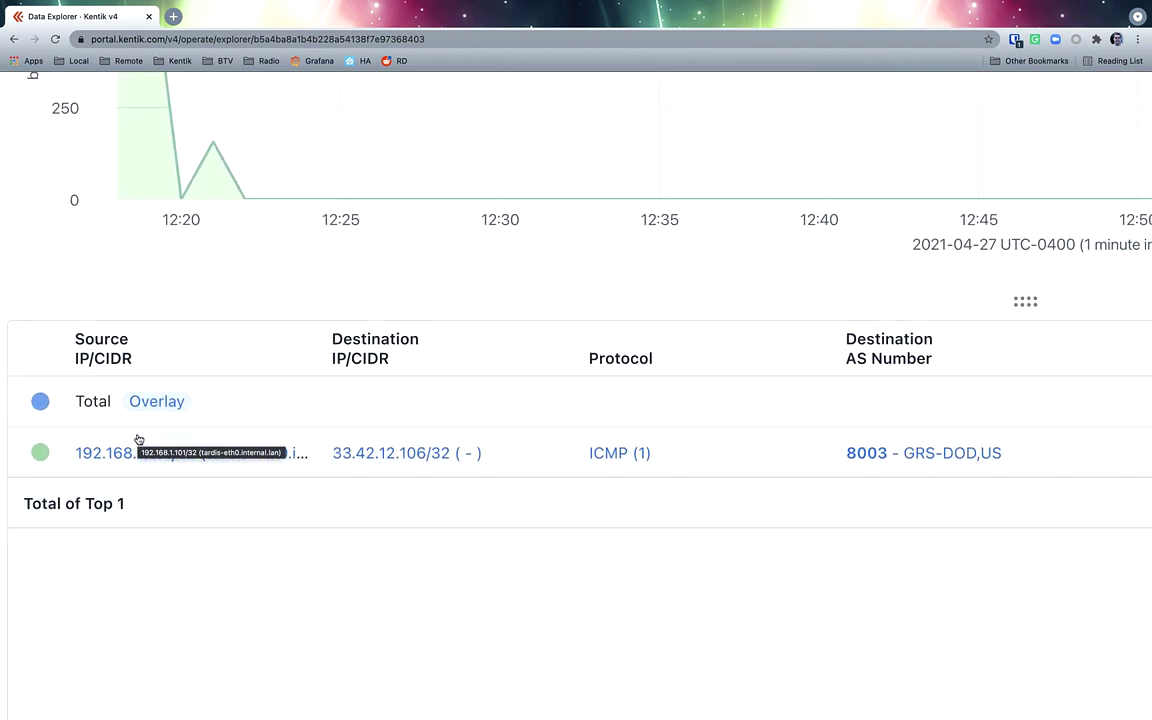
scroll(138, 440, "right", 3)
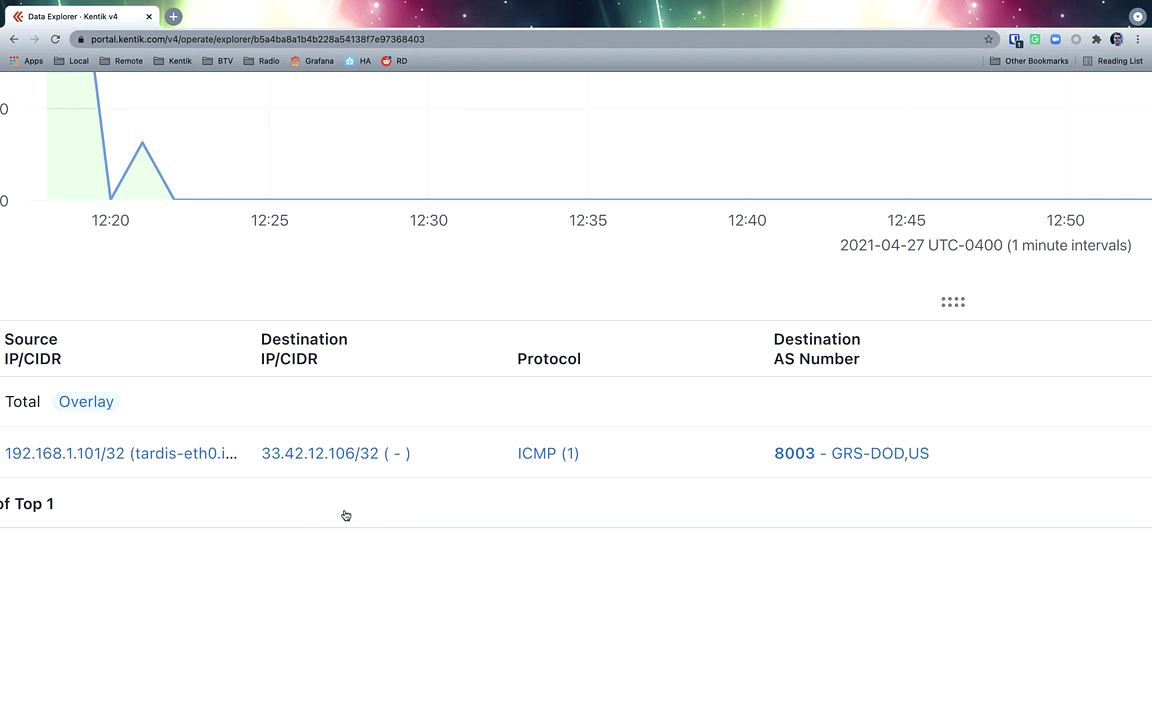
scroll(345, 515, "right", 1)
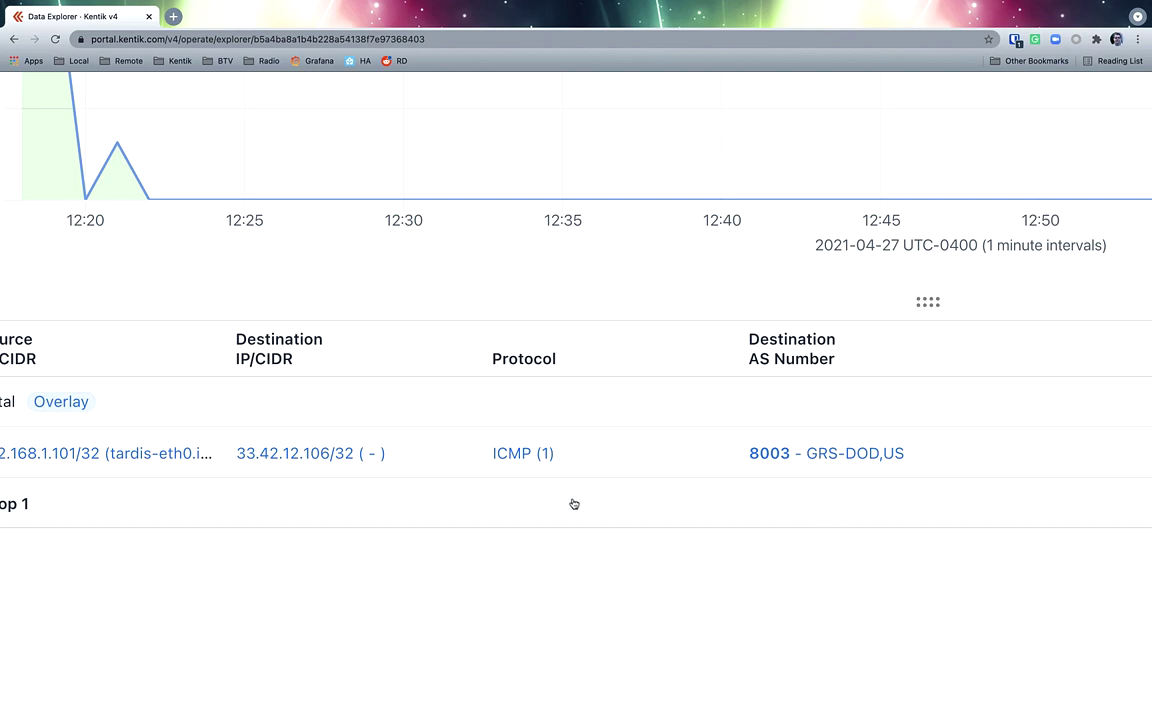
scroll(574, 503, "down", 5)
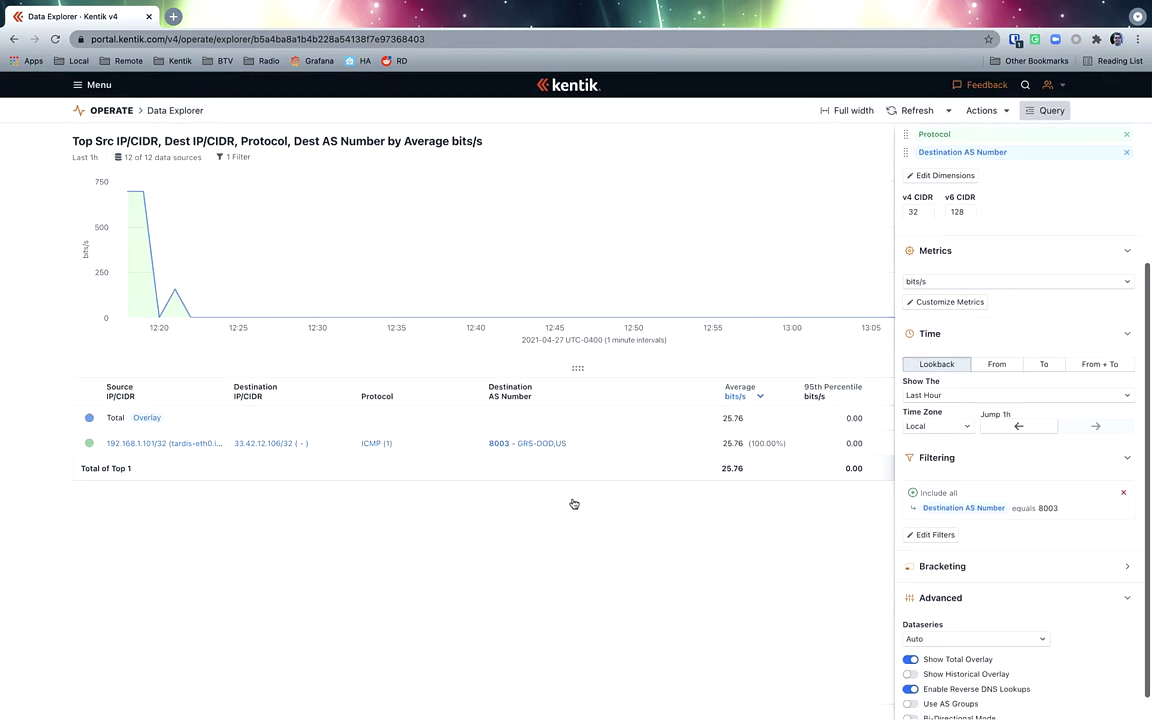
scroll(933, 314, "up", 3)
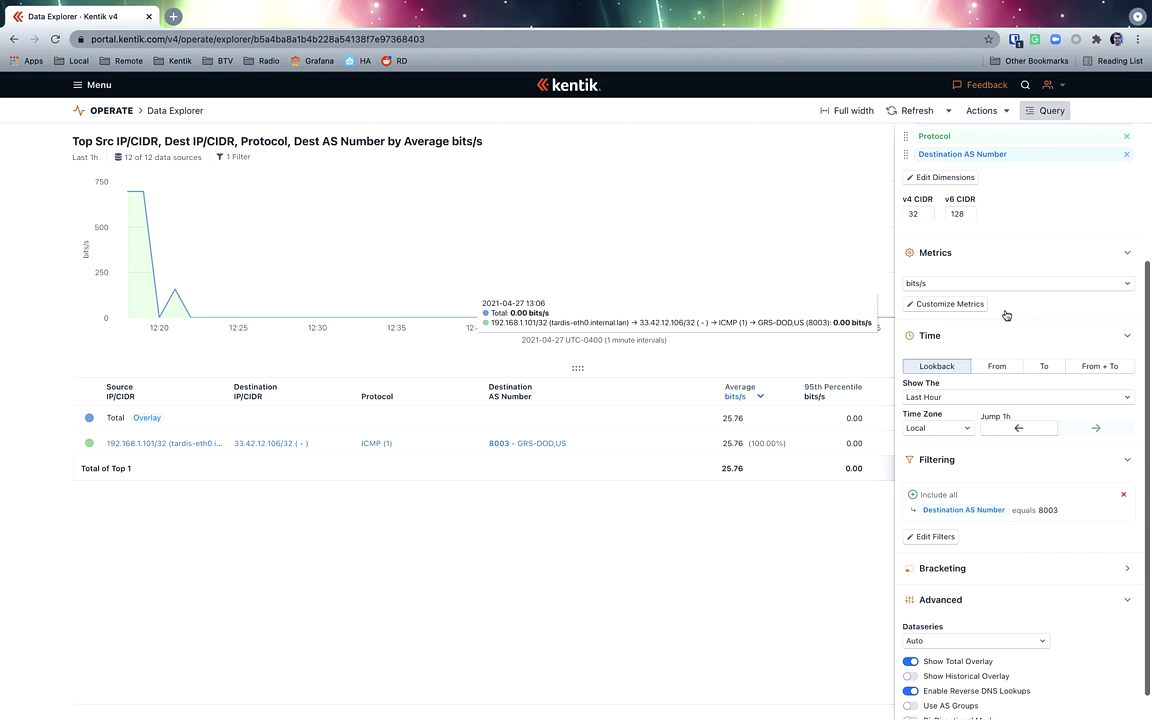
left_click(940, 324)
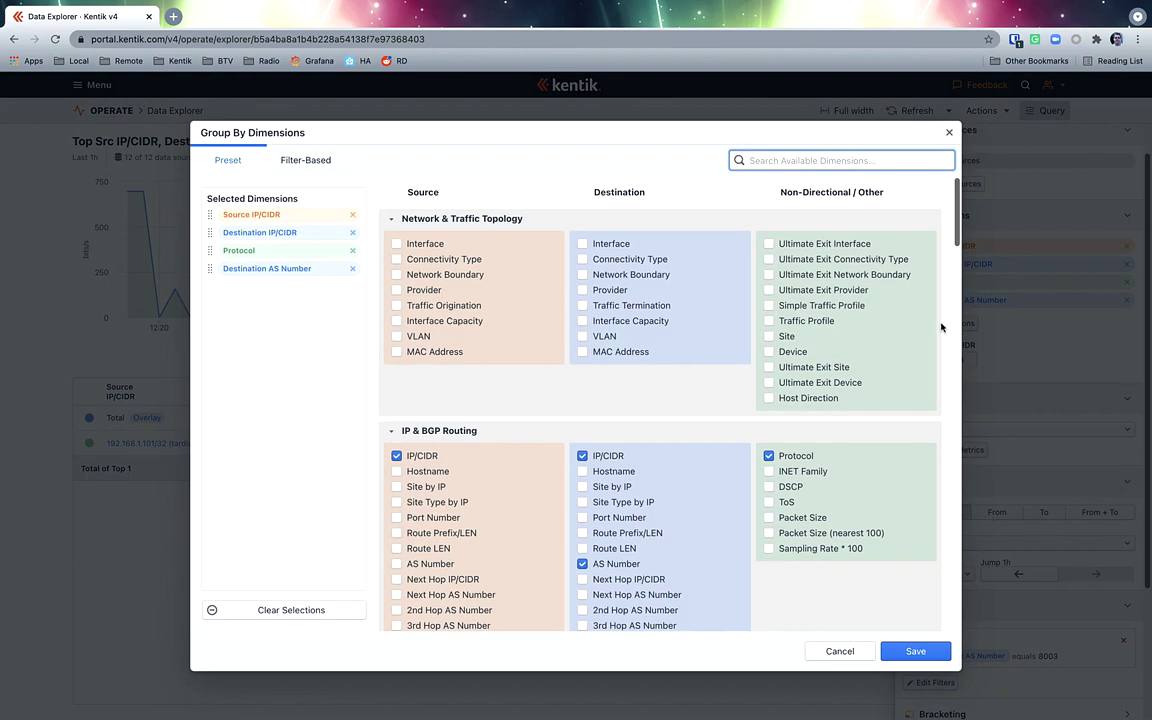
left_click(583, 518)
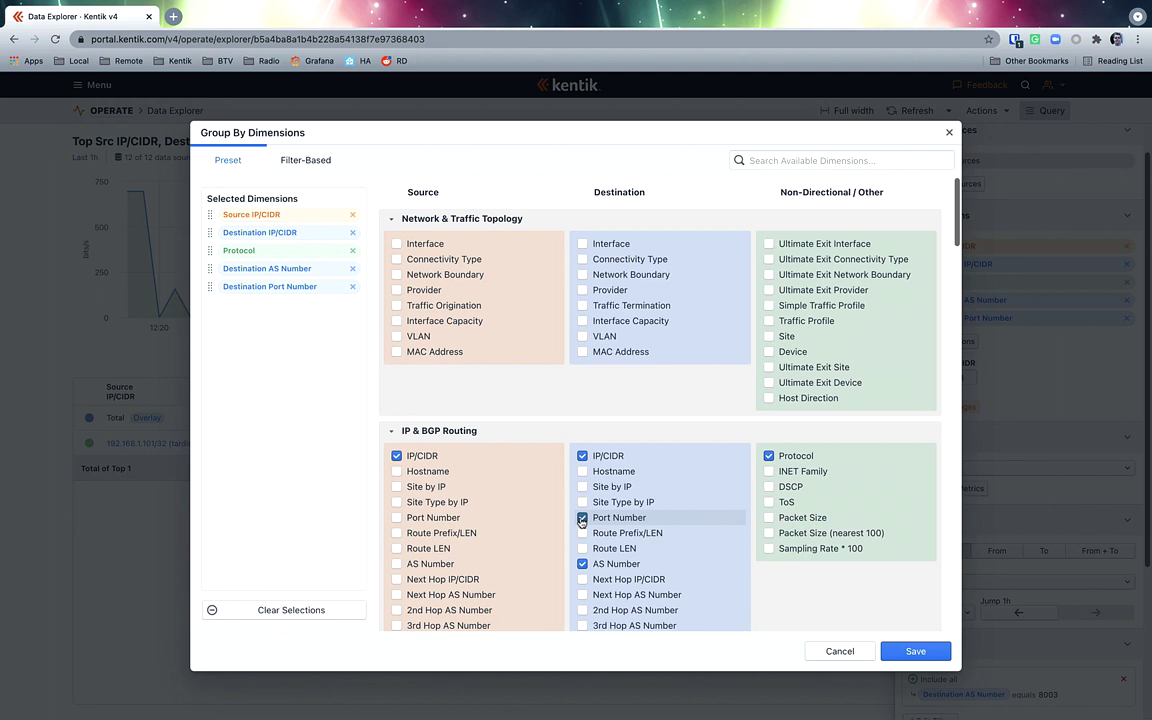
left_click(582, 518)
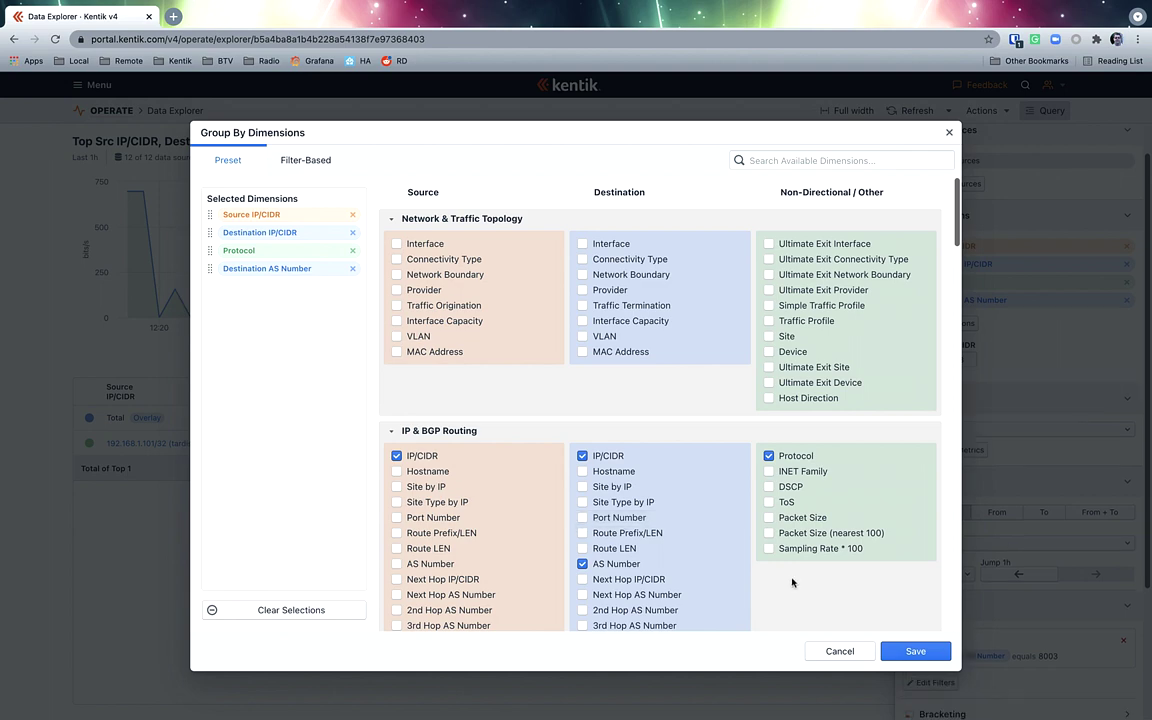
left_click(839, 651)
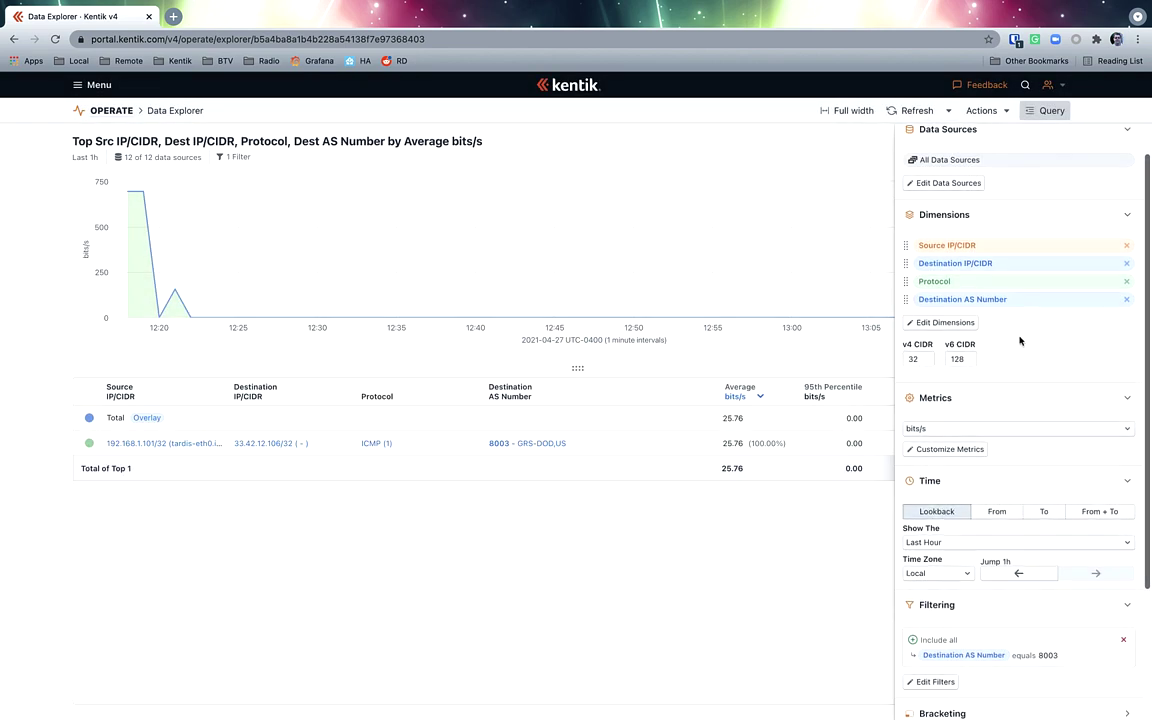
Change the query filter to include only traffic whose Destination IP/CIDR equals 33.0.0.0/8, and examine the resulting traffic.
scroll(1016, 352, "down", 4)
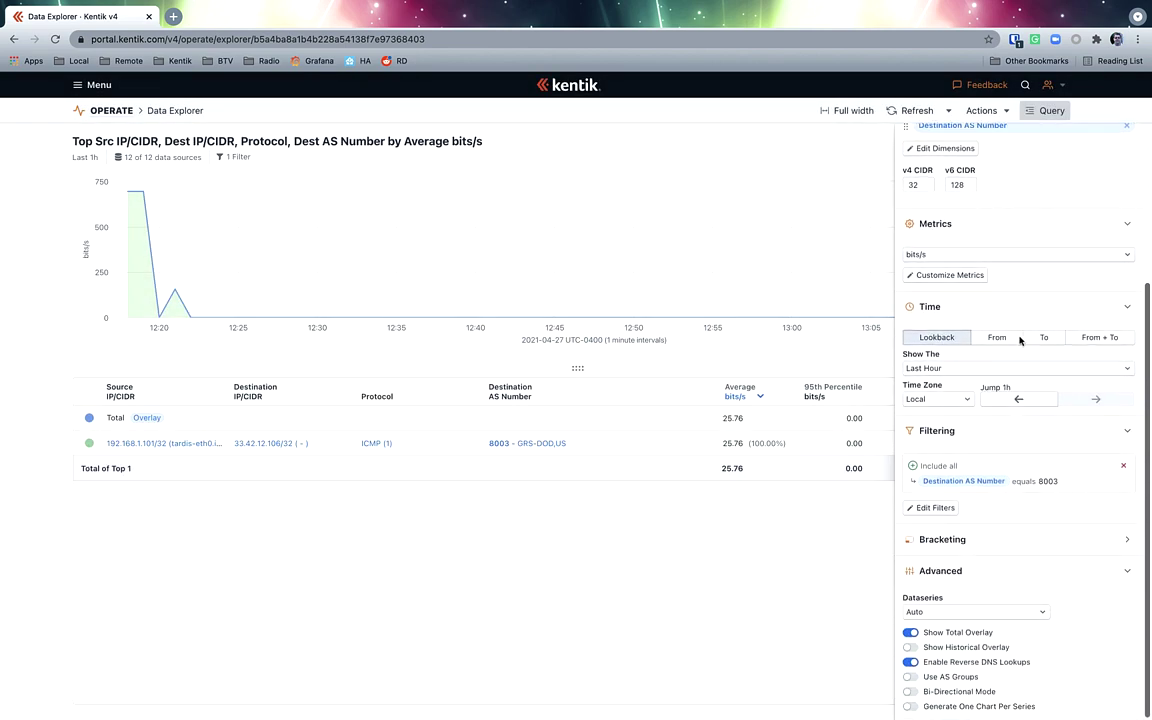
left_click(935, 509)
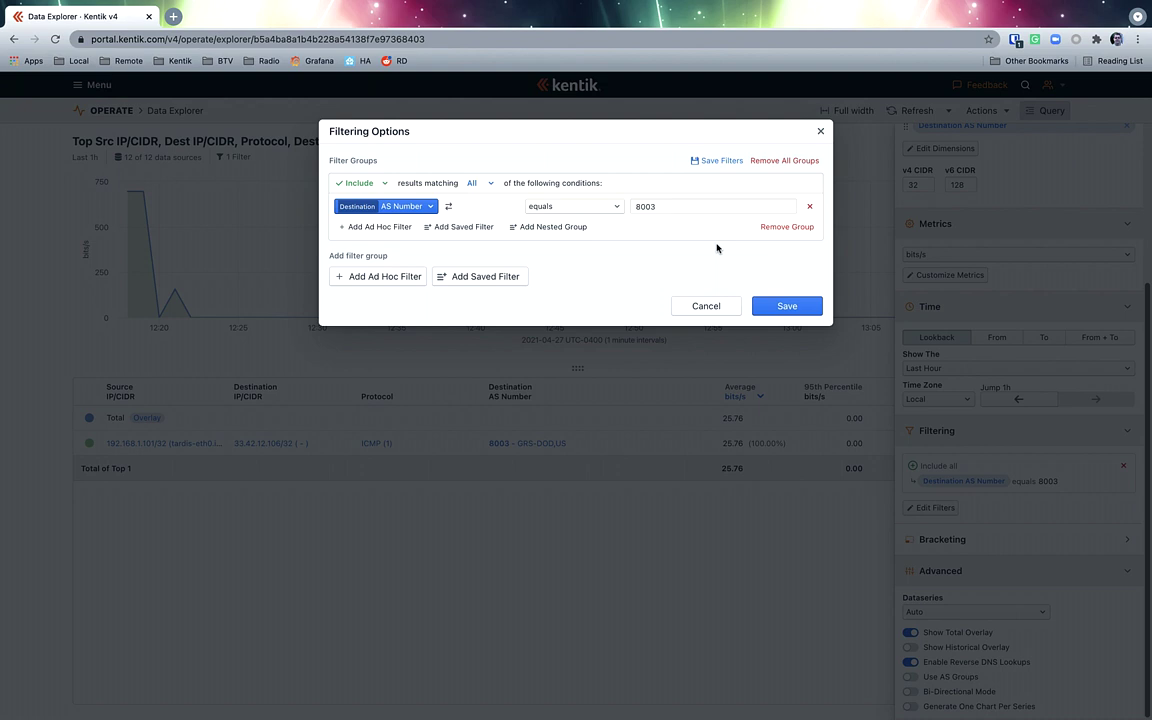
left_click(408, 207)
scroll(528, 310, "down", 10)
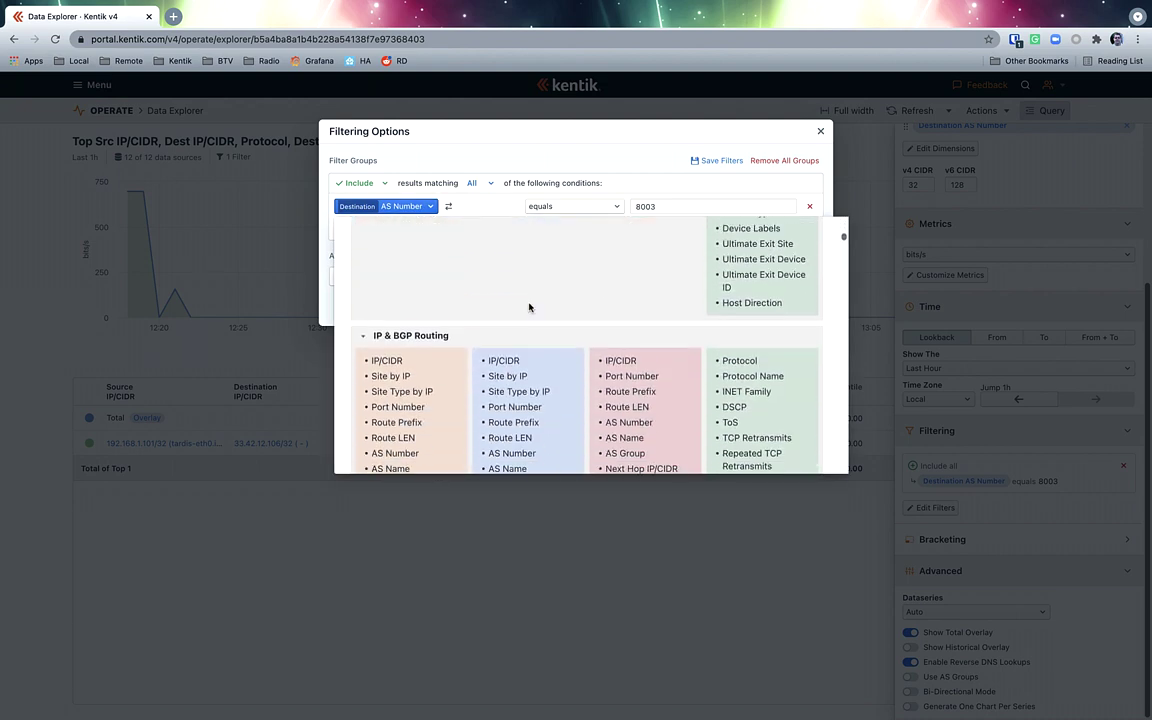
left_click(506, 290)
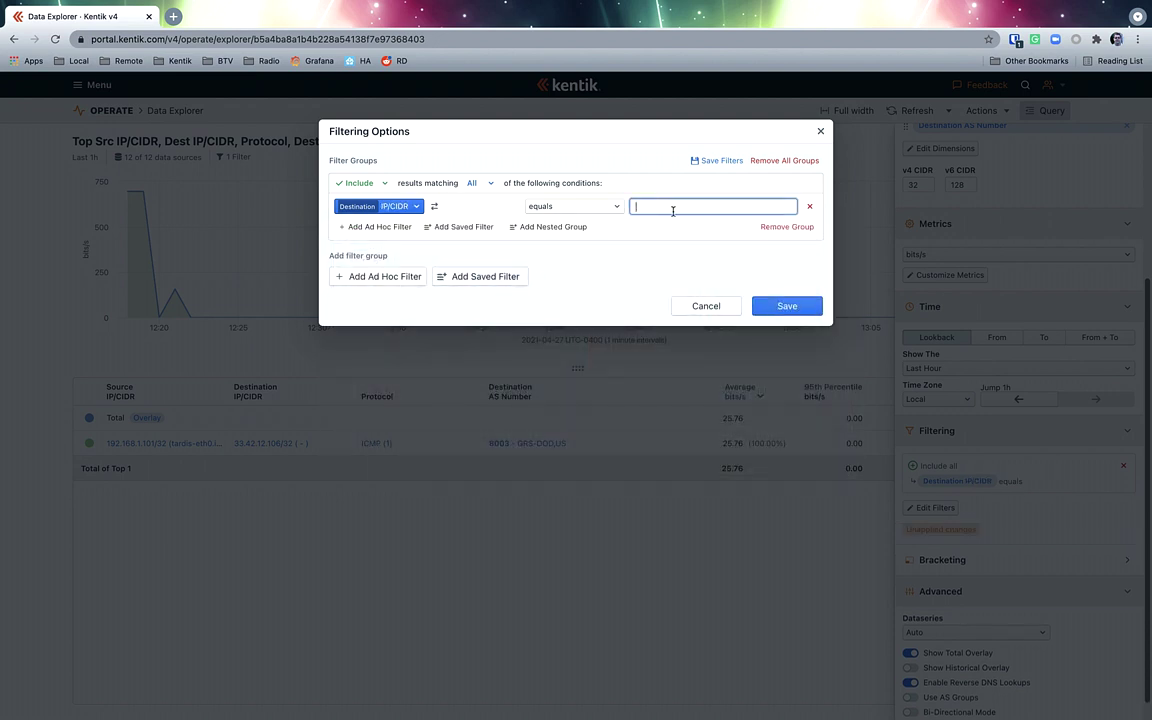
type("33")
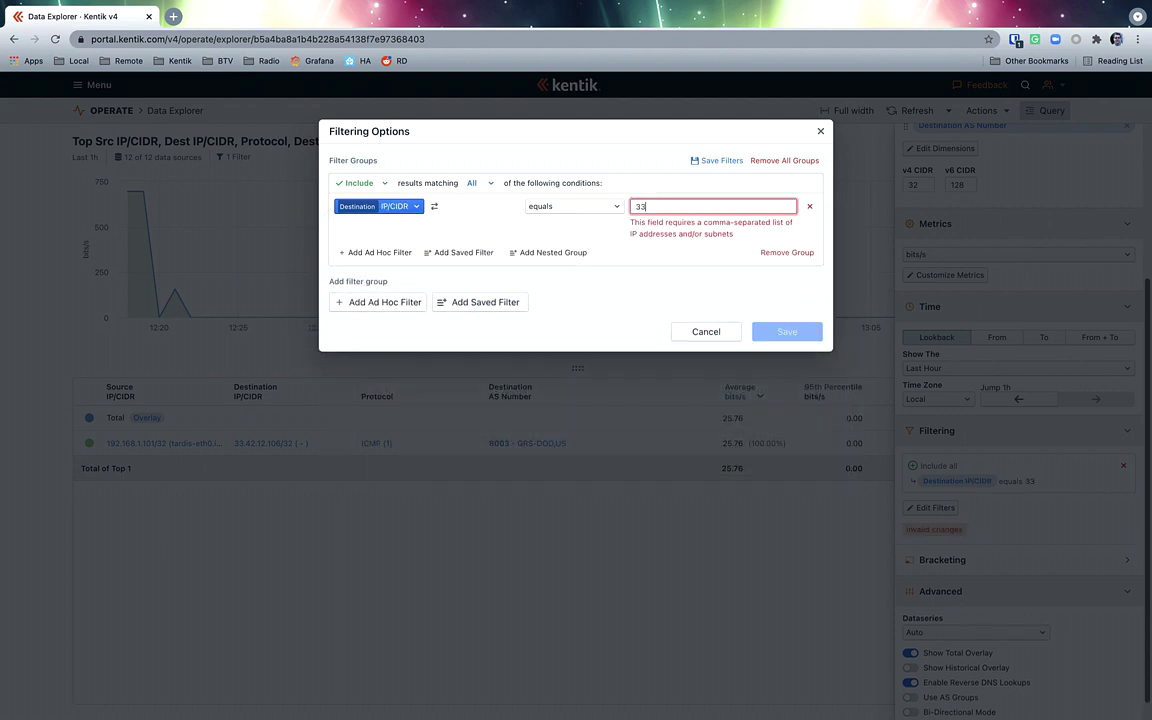
type(".0.0.0")
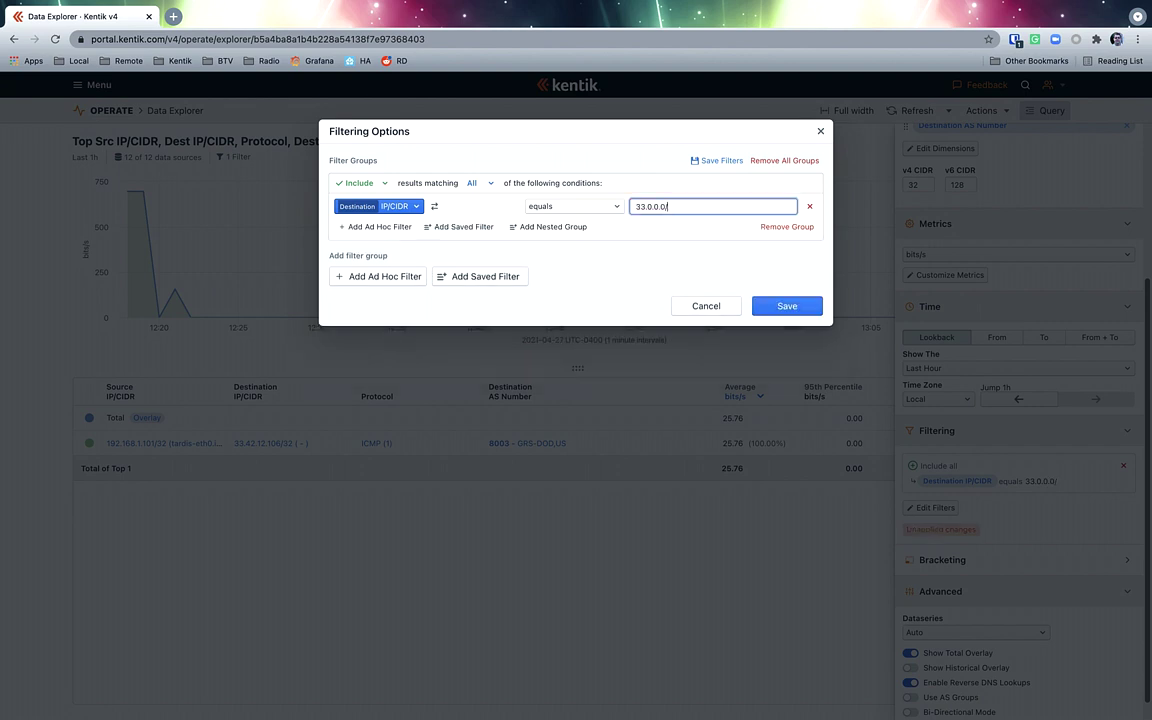
type("/8")
left_click(785, 310)
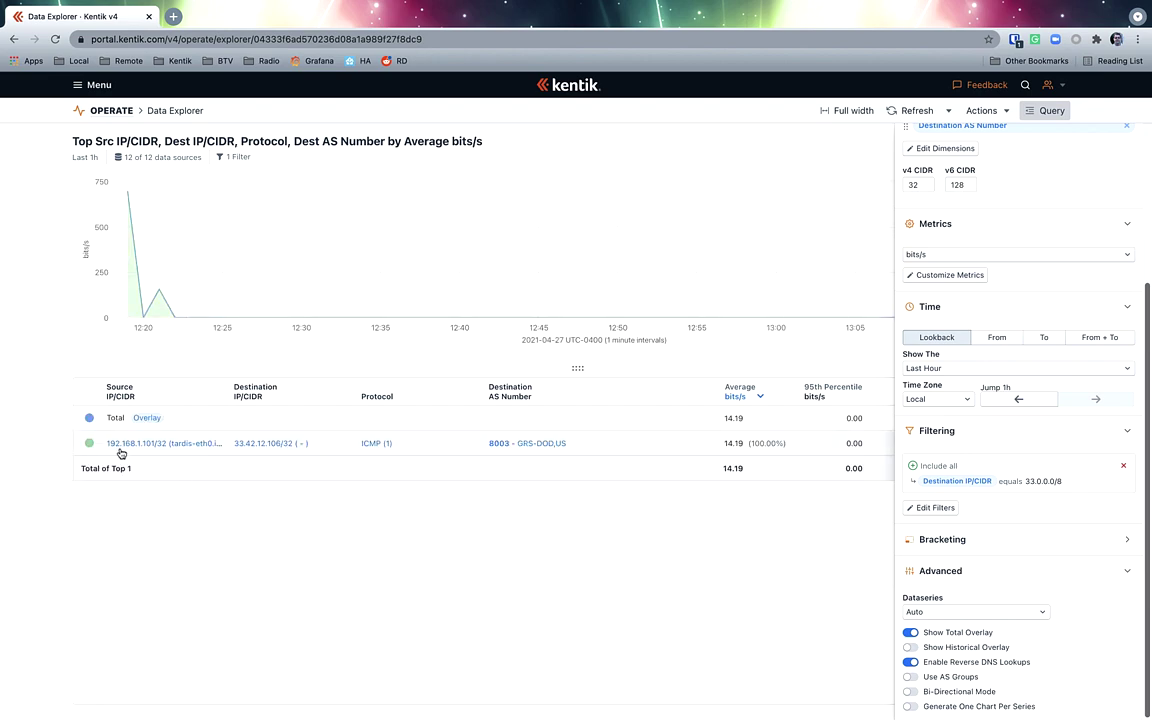
scroll(120, 453, "up", 5)
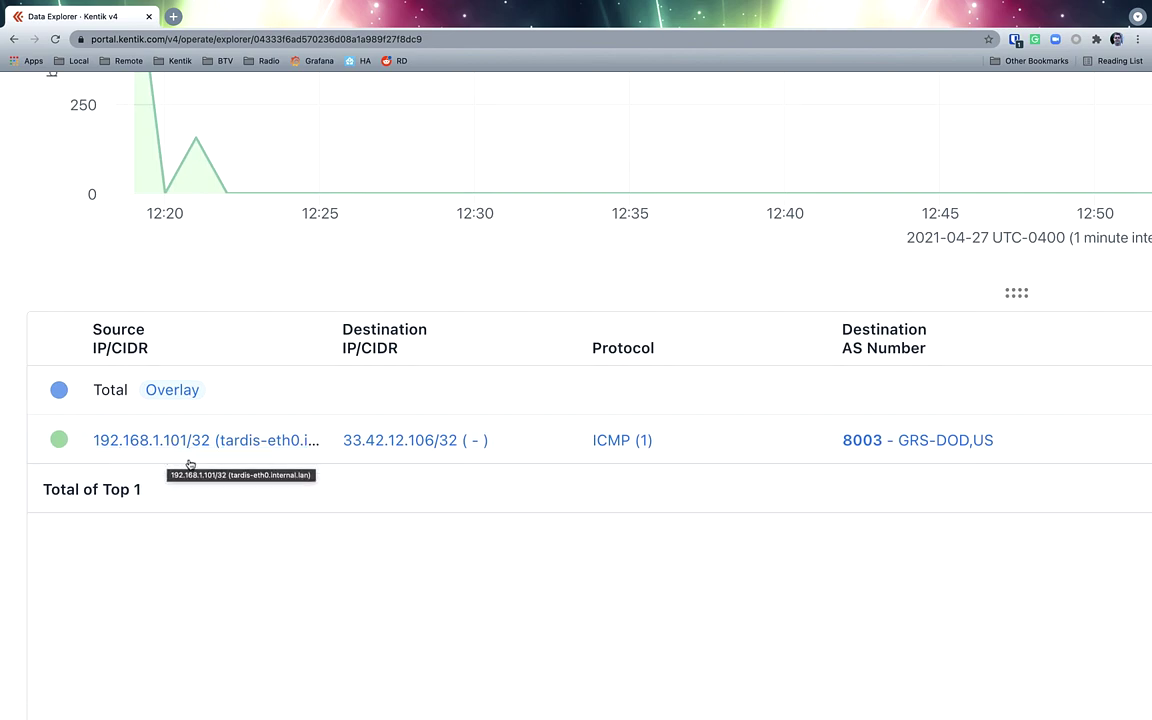
scroll(445, 466, "down", 5)
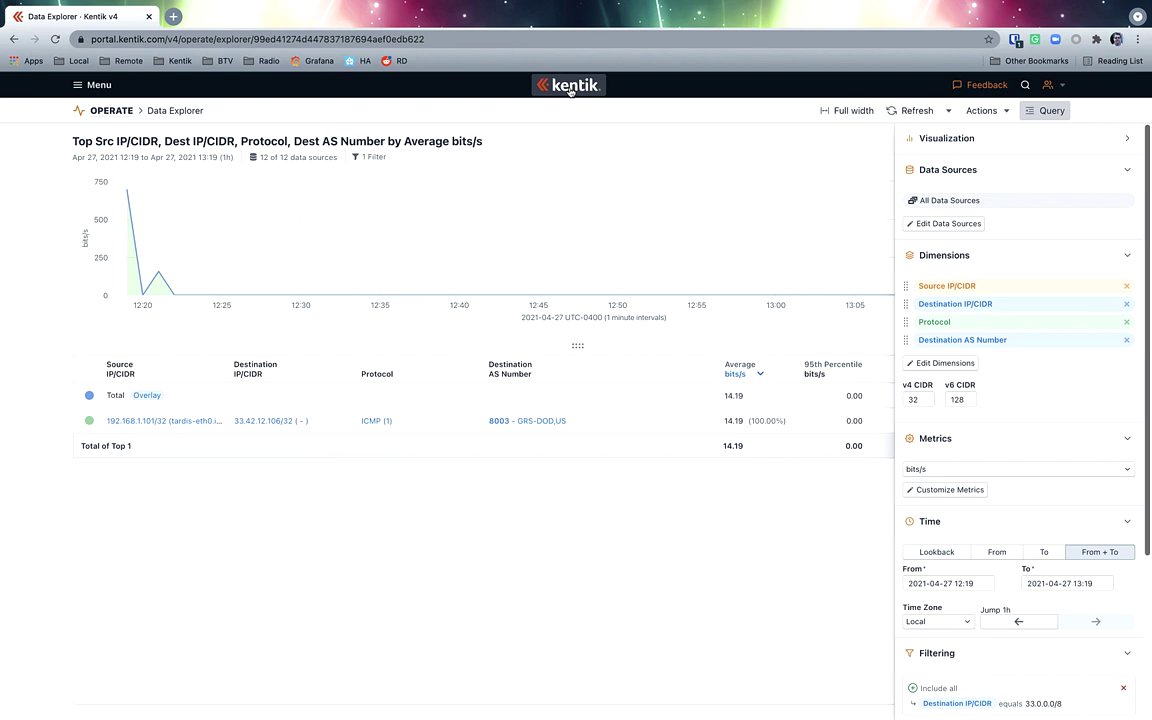
Replace all existing query filters with the saved filter DoD Address - Destination, set to include results, and examine the matching traffic.
scroll(1005, 260, "down", 3)
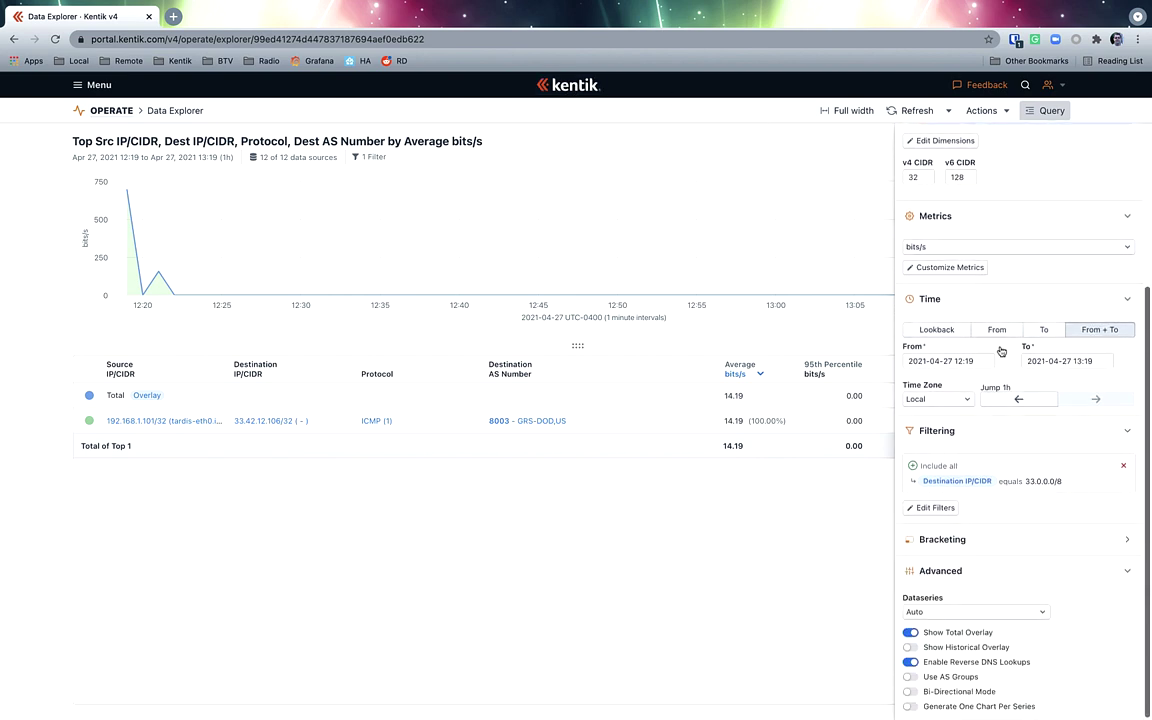
left_click(933, 508)
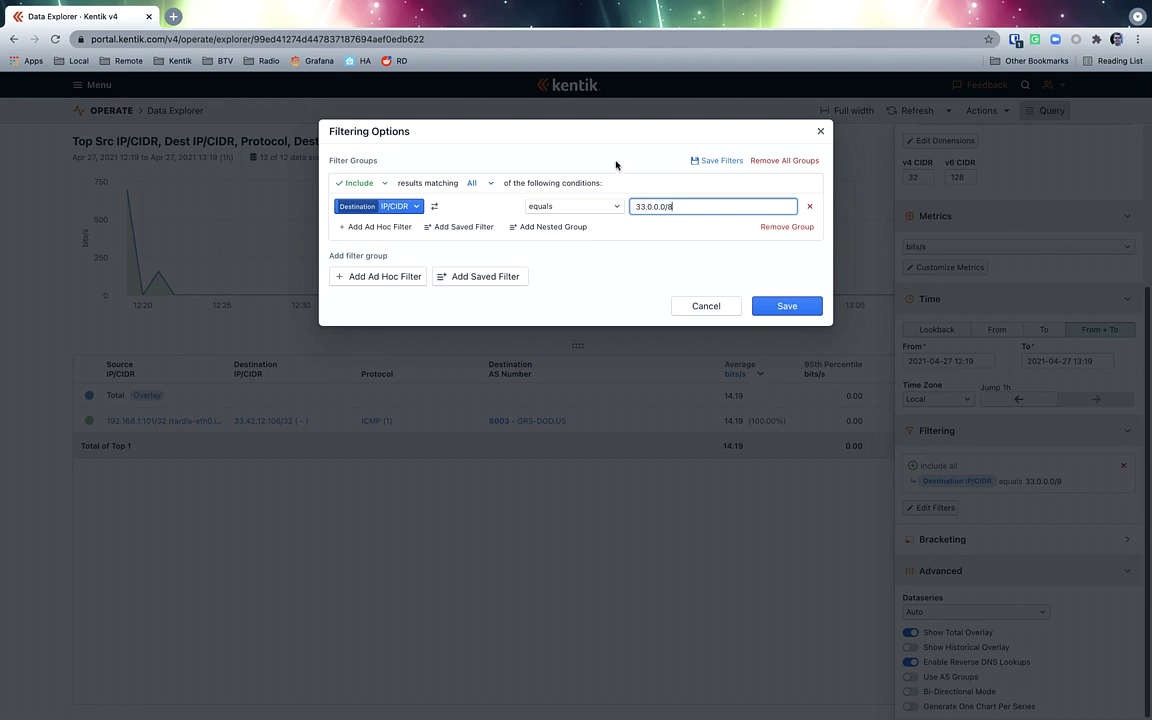
left_click(770, 160)
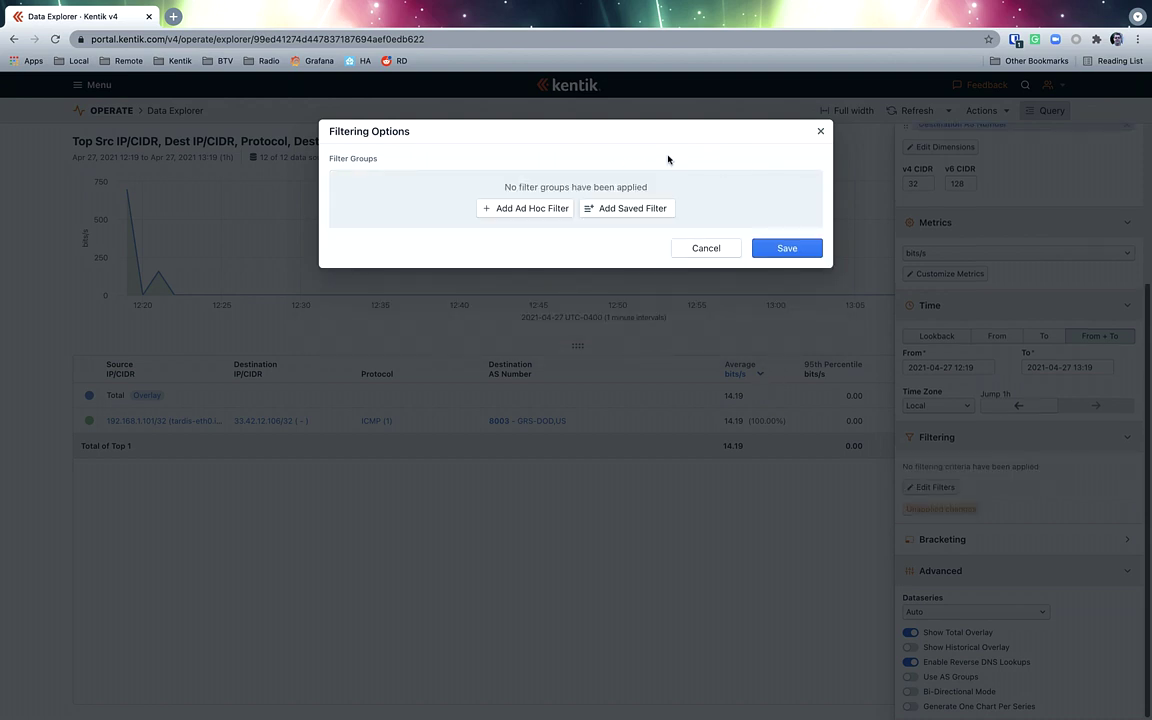
left_click(612, 211)
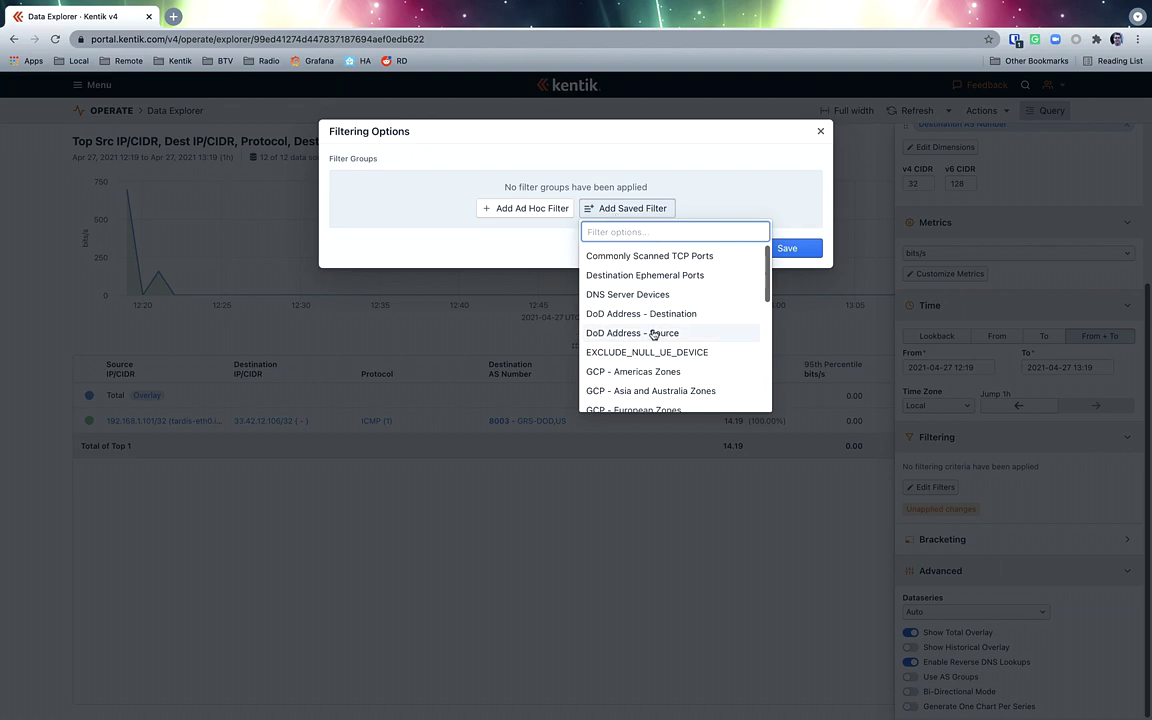
scroll(653, 333, "up", 5)
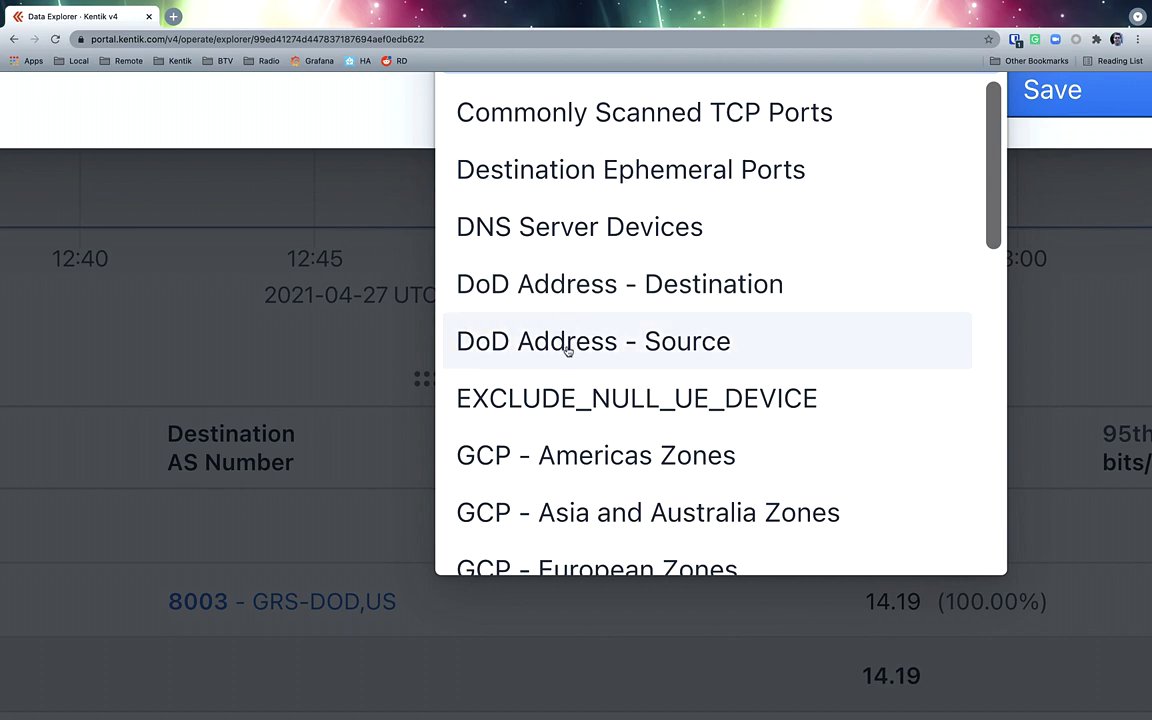
scroll(630, 351, "down", 5)
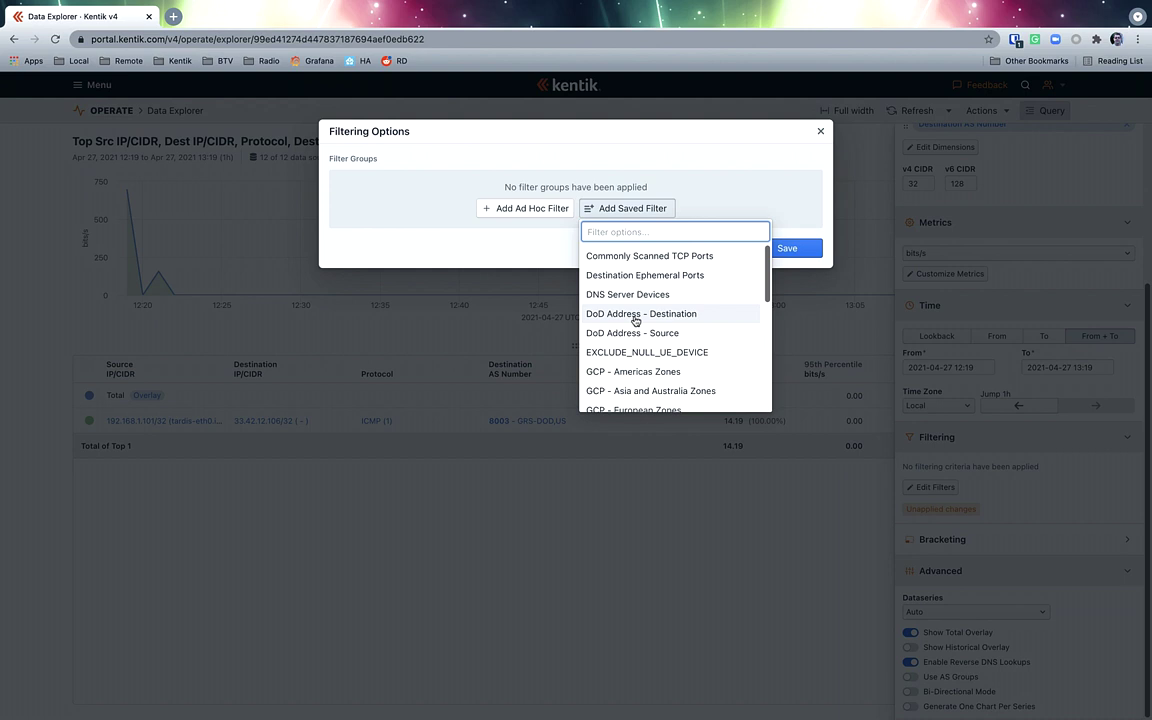
left_click(635, 314)
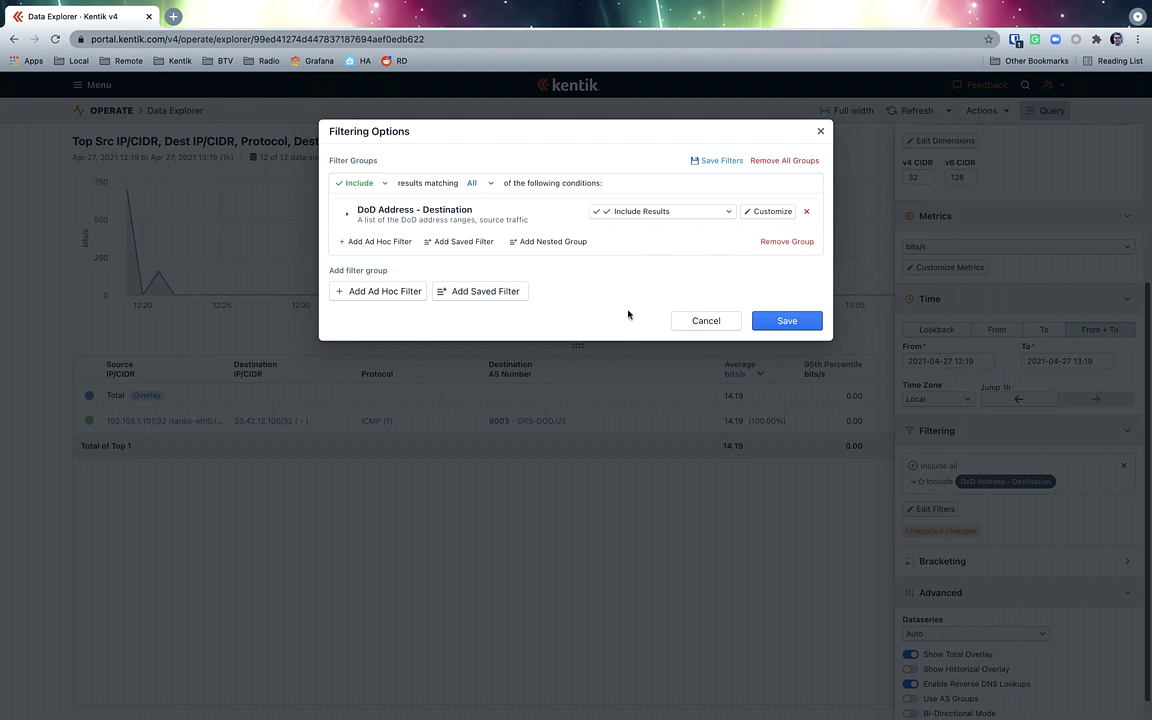
left_click(789, 320)
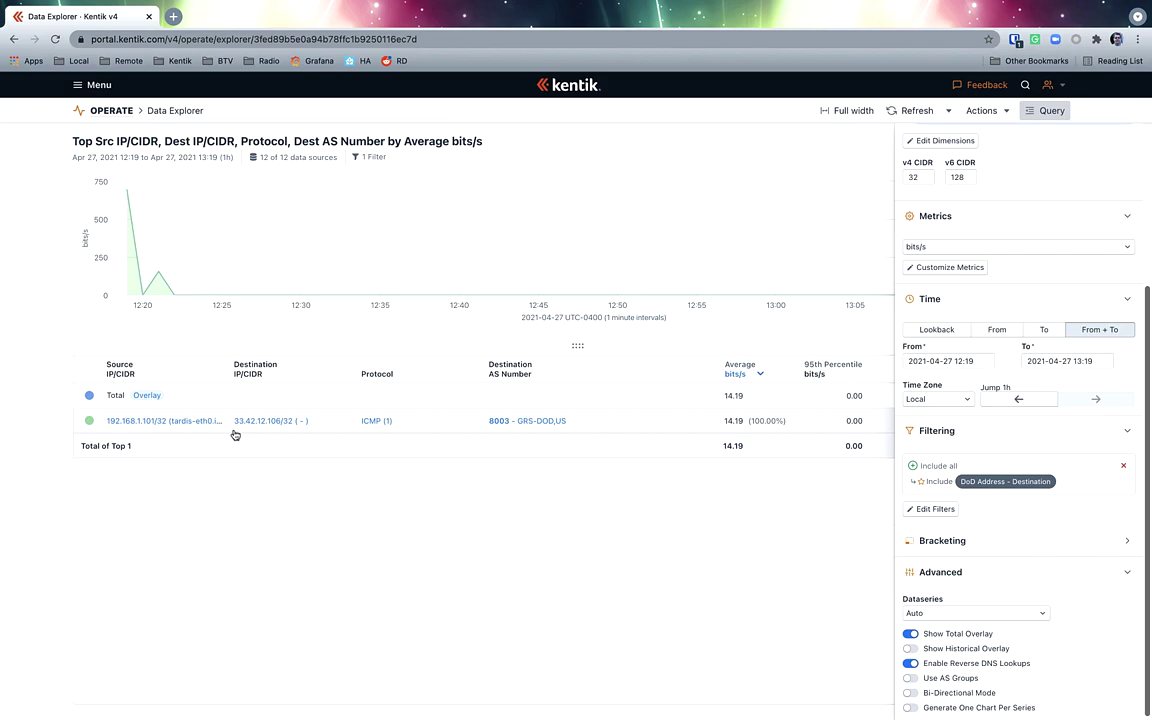
scroll(234, 434, "up", 5)
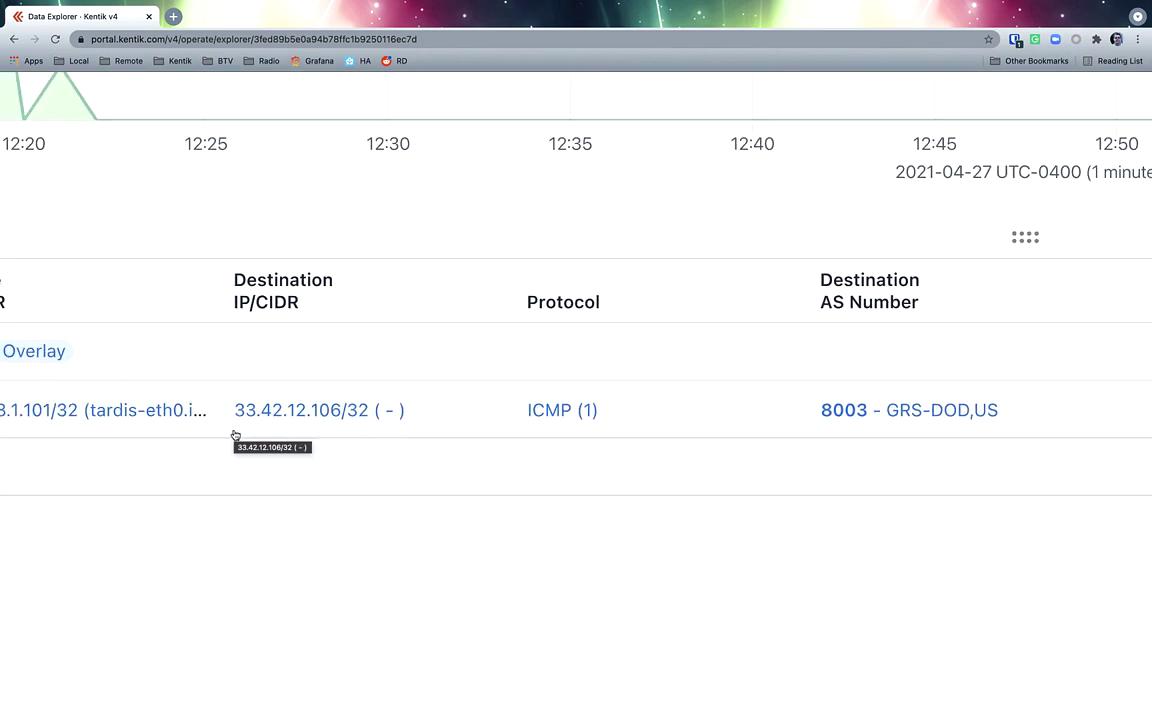
scroll(234, 434, "down", 5)
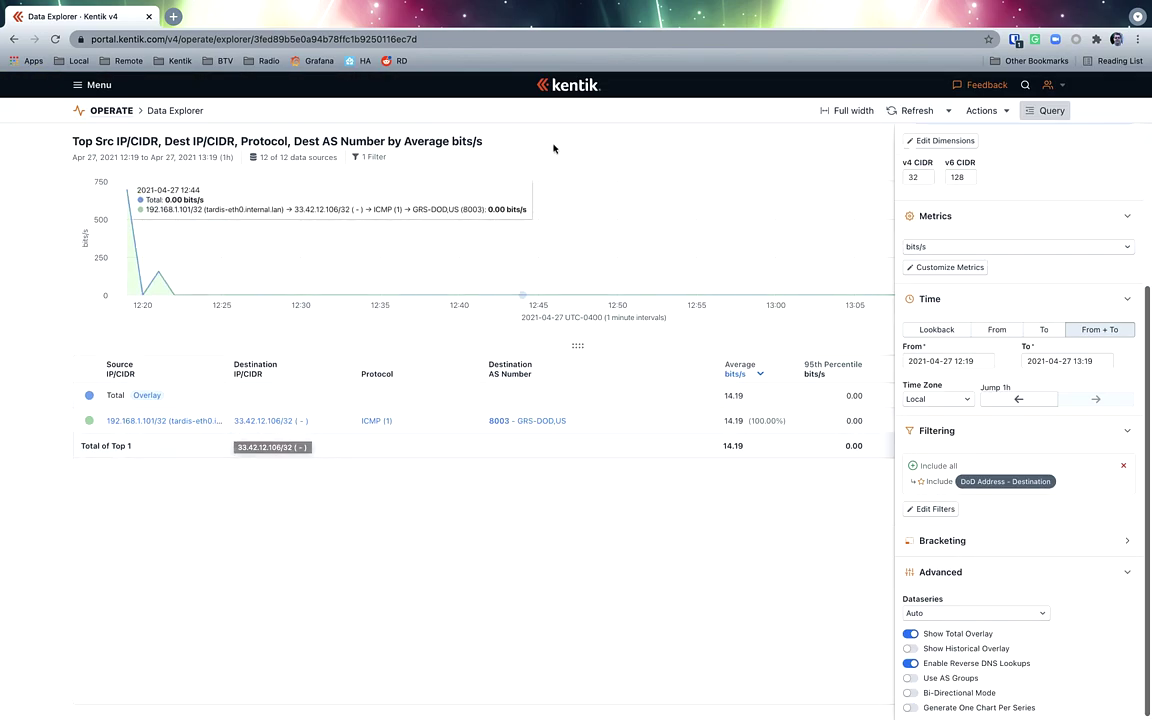
Leave Data Explorer and open the Insights & Alerting page.
left_click(111, 110)
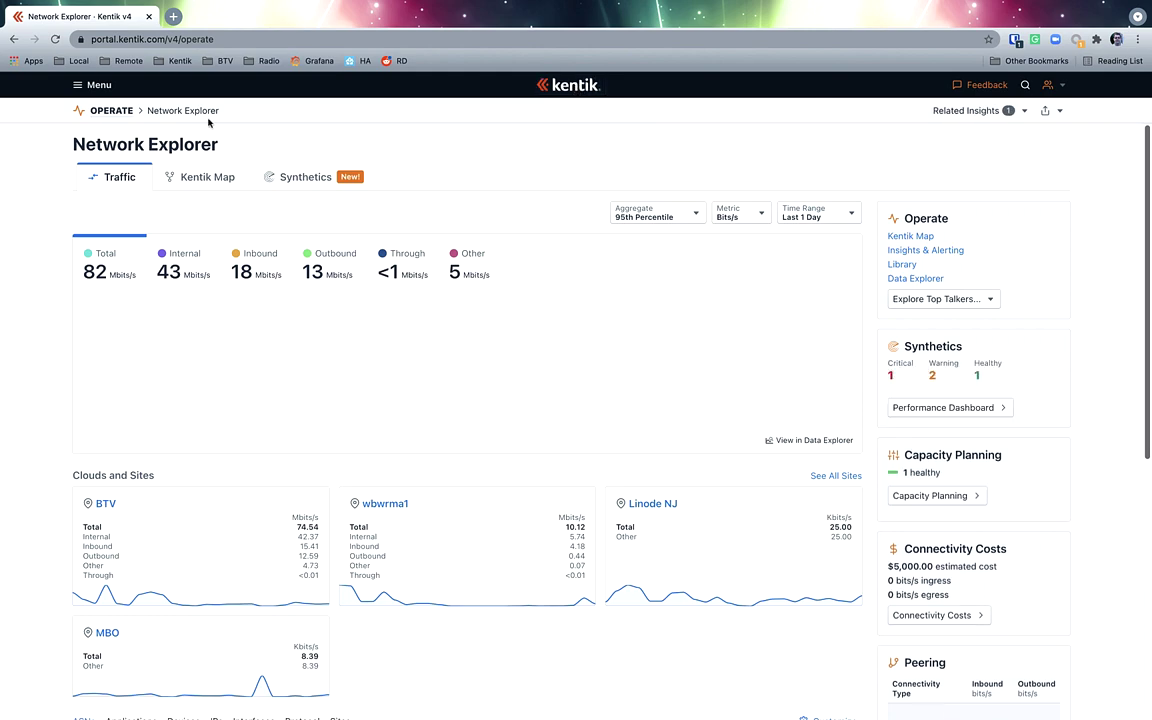
left_click(99, 86)
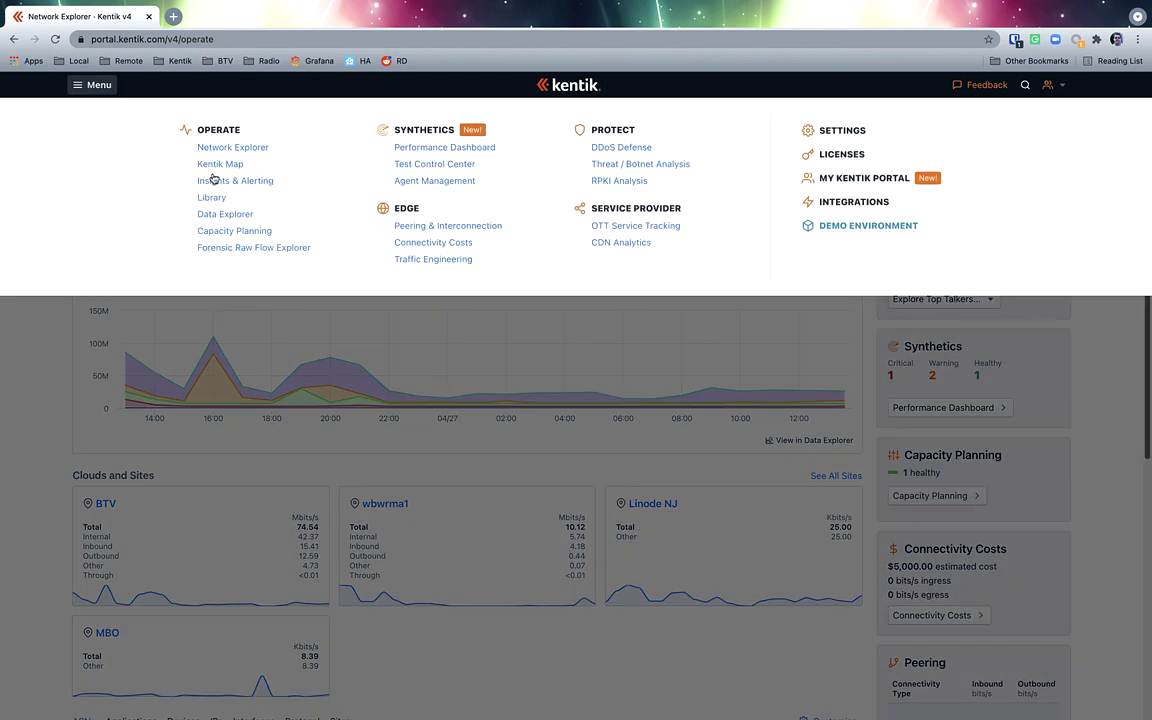
left_click(220, 180)
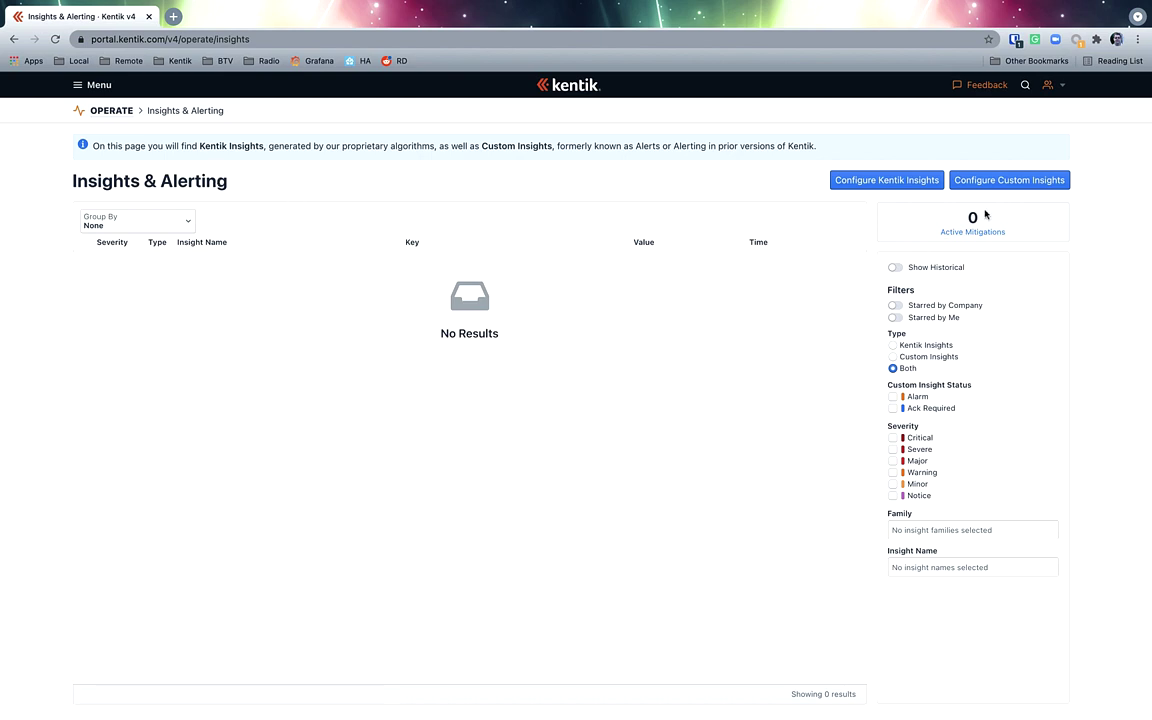